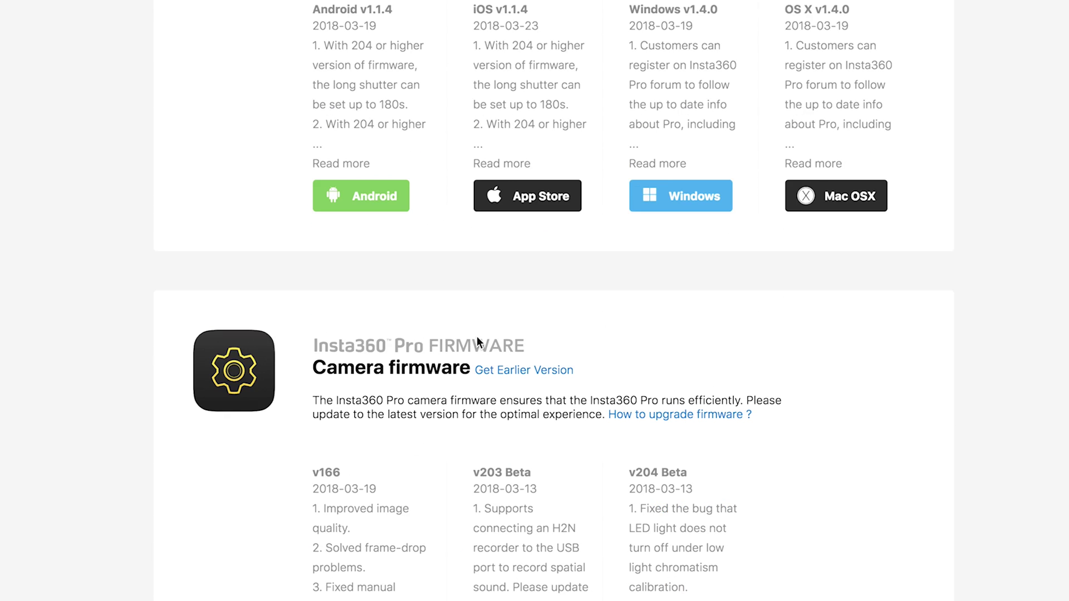
- Scroll the Insta360 Pro downloads page to the Stitcher v1.5.0 for Mac OSX section
scroll(478, 312, down, 1)
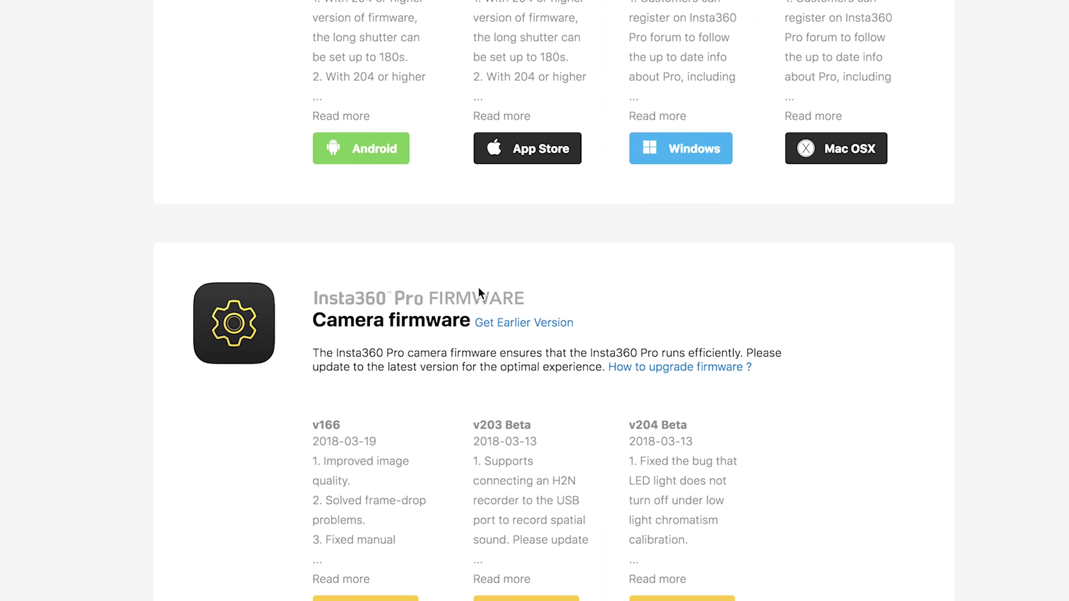
scroll(479, 292, down, 10)
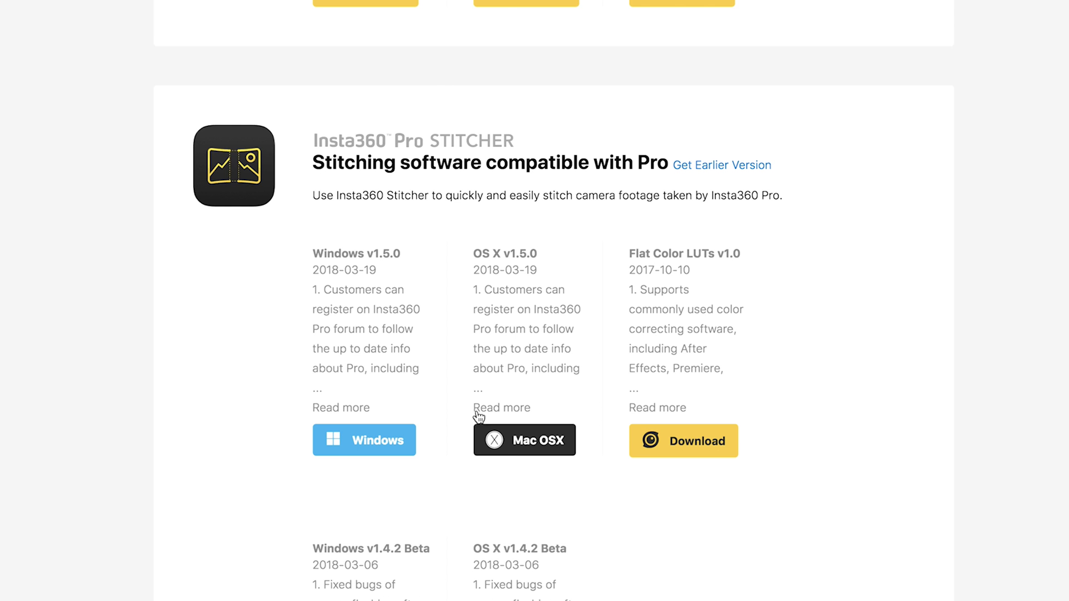
scroll(824, 312, down, 2)
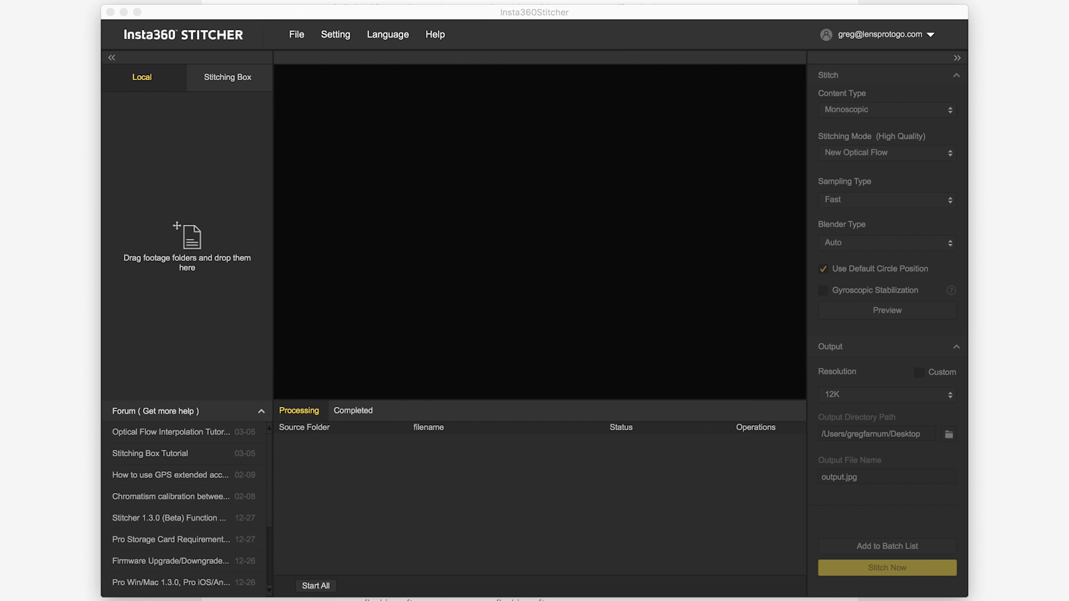
- Open a Finder window on the Workflow > 360 Video > Footage folder
key(super+Tab)
scroll(150, 220, down, 2)
scroll(151, 220, down, 5)
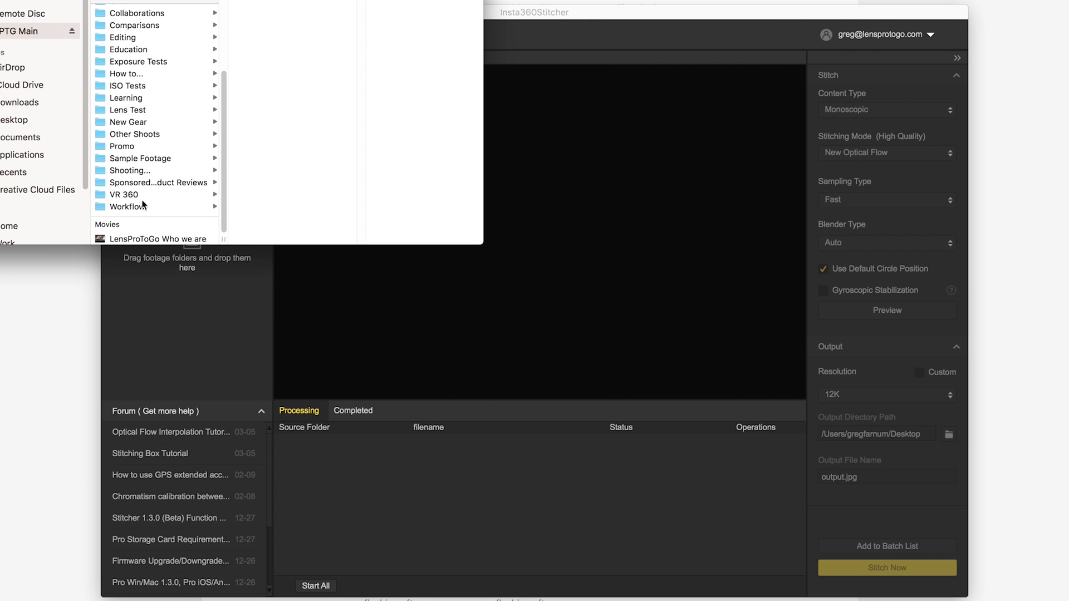
click(143, 206)
click(296, 35)
click(392, 60)
drag(351, 1, 530, 219)
- Select the eight VID_2018 footage folders and drag them into the Stitcher's Local list
click(585, 355)
shift+click(575, 284)
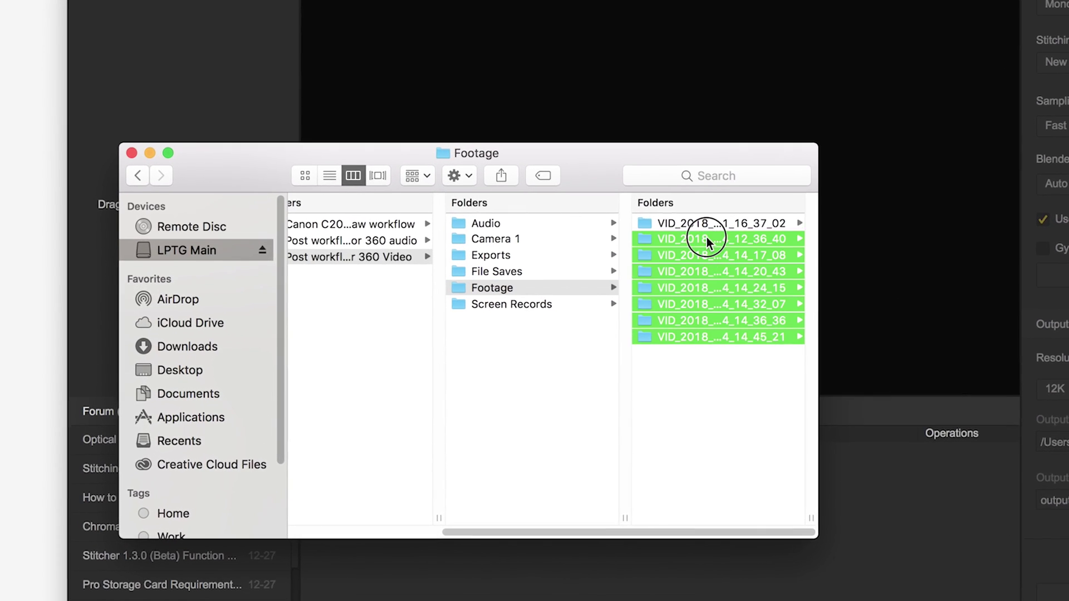
shift+click(685, 223)
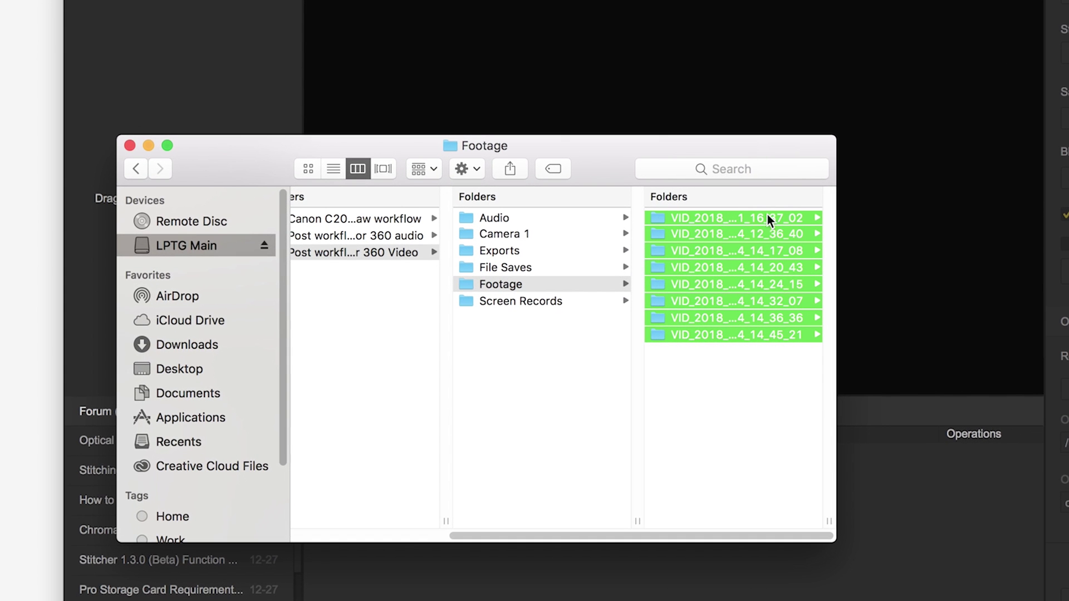
click(733, 225)
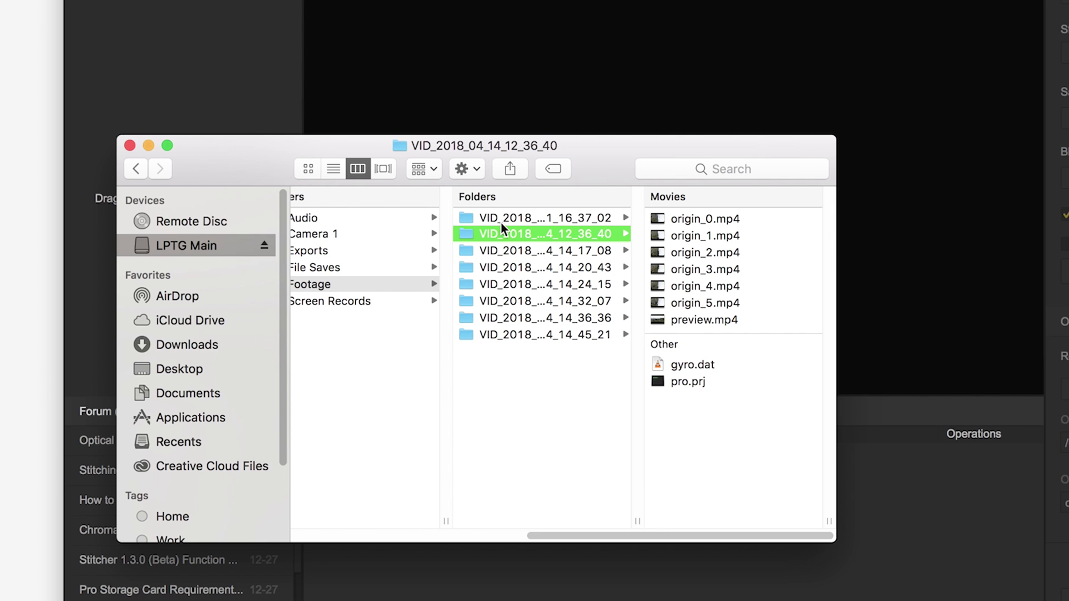
drag(499, 350, 288, 71)
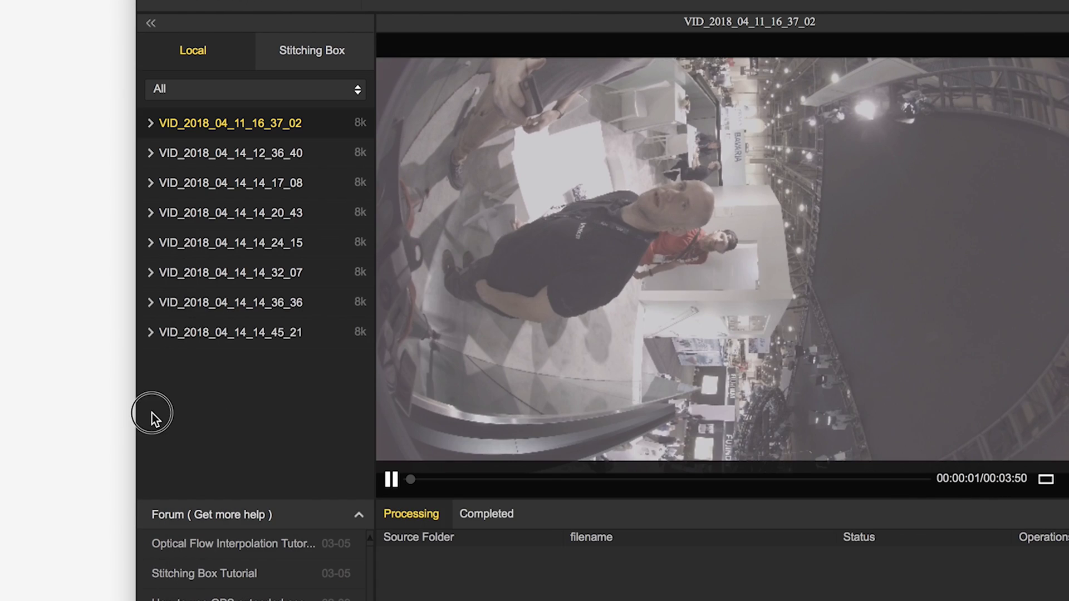
- Pause playback and preview each VID_2018 footage folder in the Local list in turn
click(366, 478)
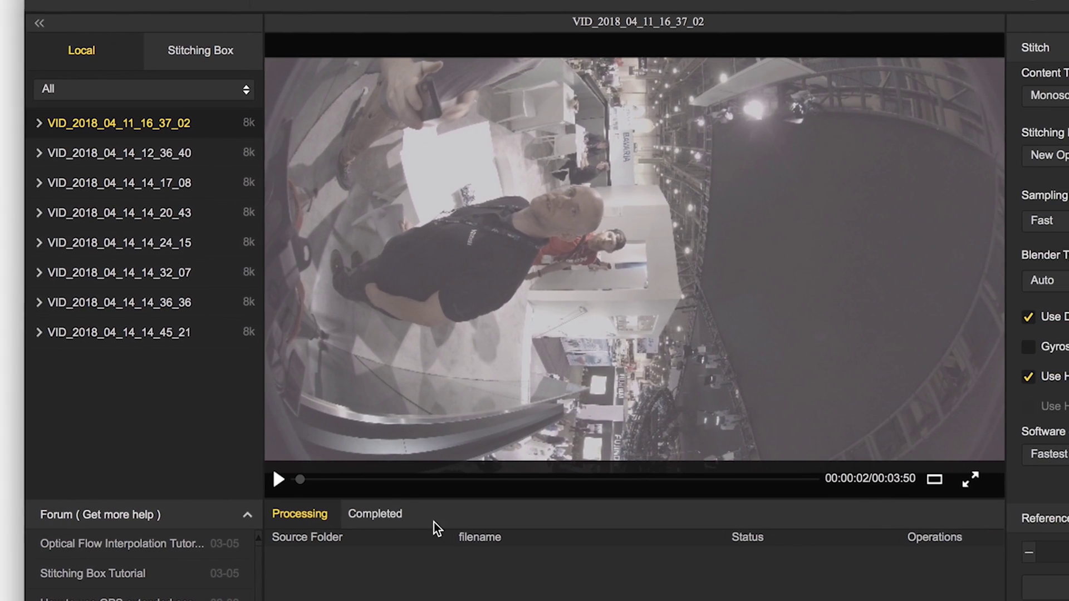
click(55, 154)
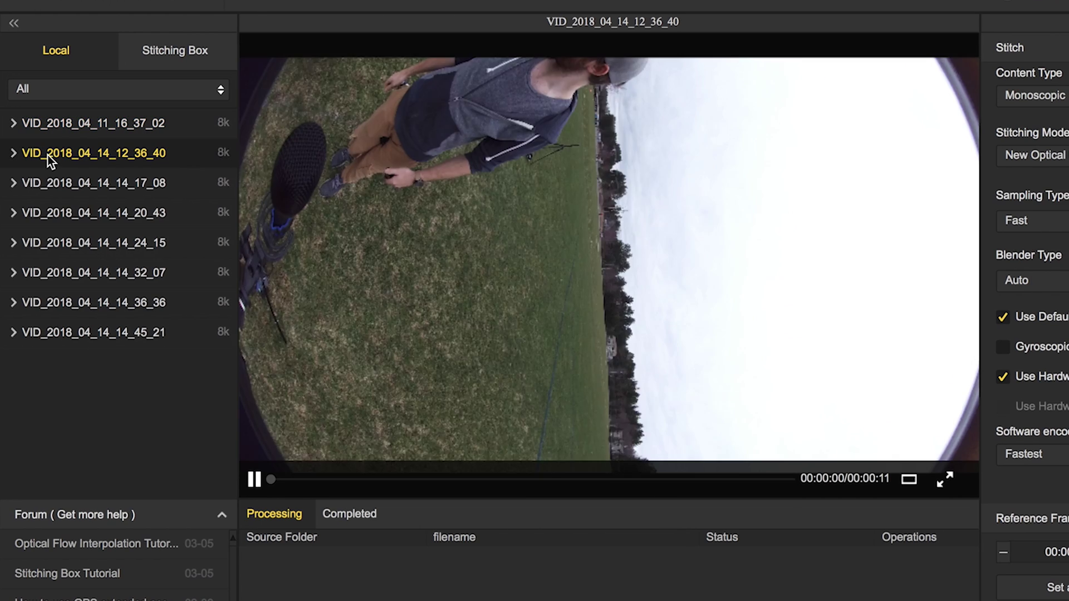
click(67, 183)
click(70, 211)
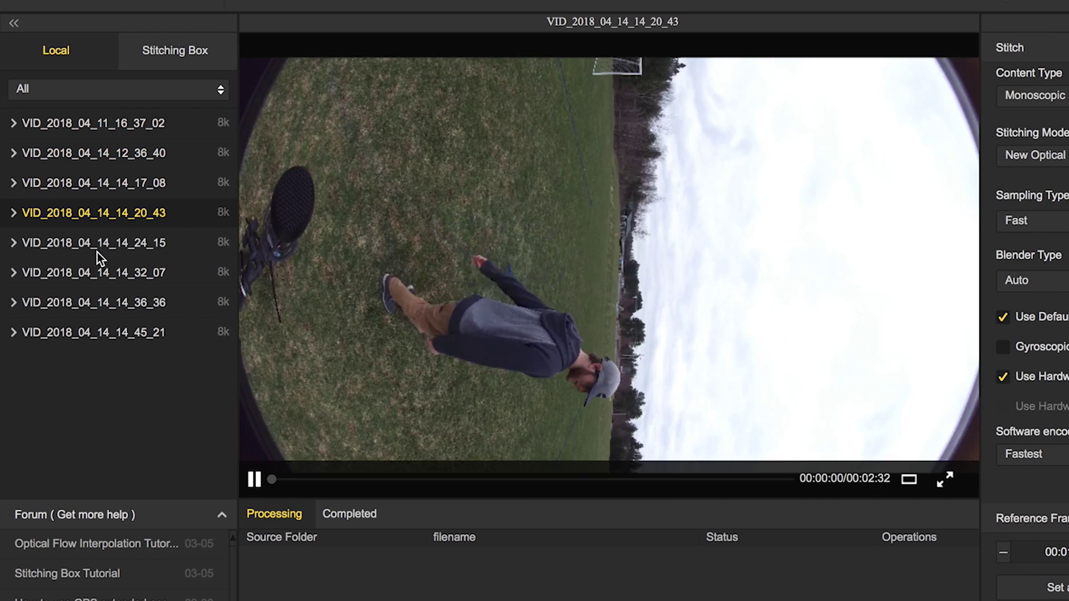
click(99, 252)
click(114, 278)
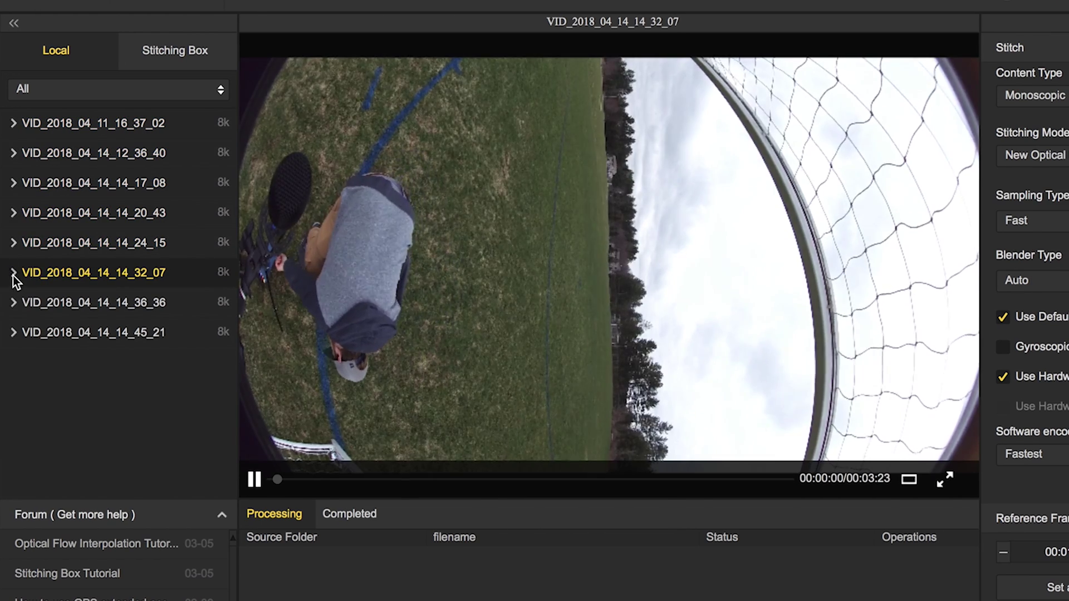
- Expand VID_2018_04_14_14_32_07 and view its origin_1 through origin_5.mp4 lens recordings
click(14, 274)
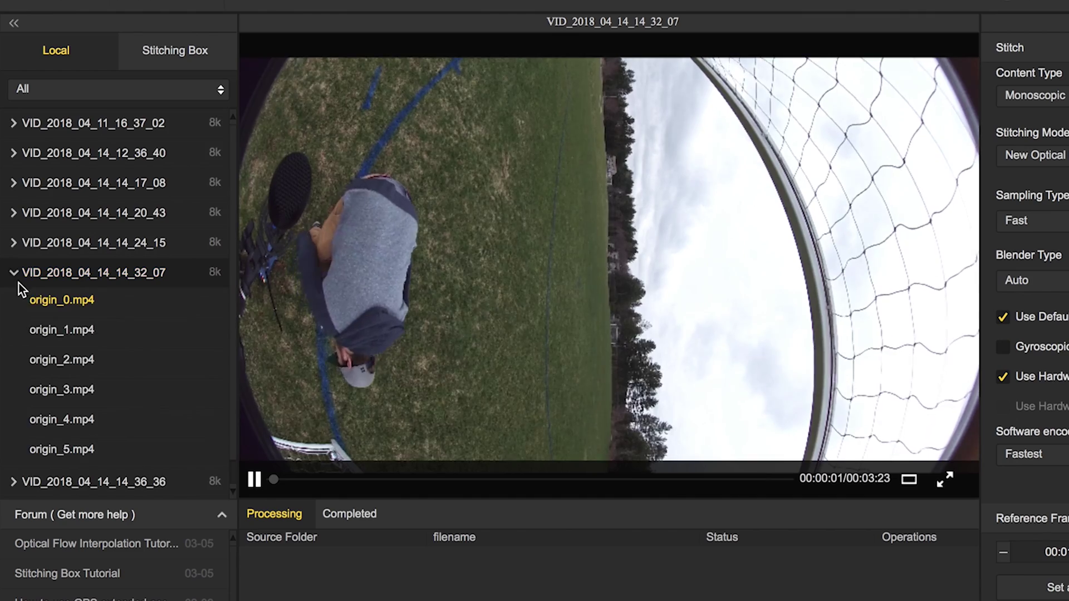
click(89, 330)
click(95, 356)
click(105, 389)
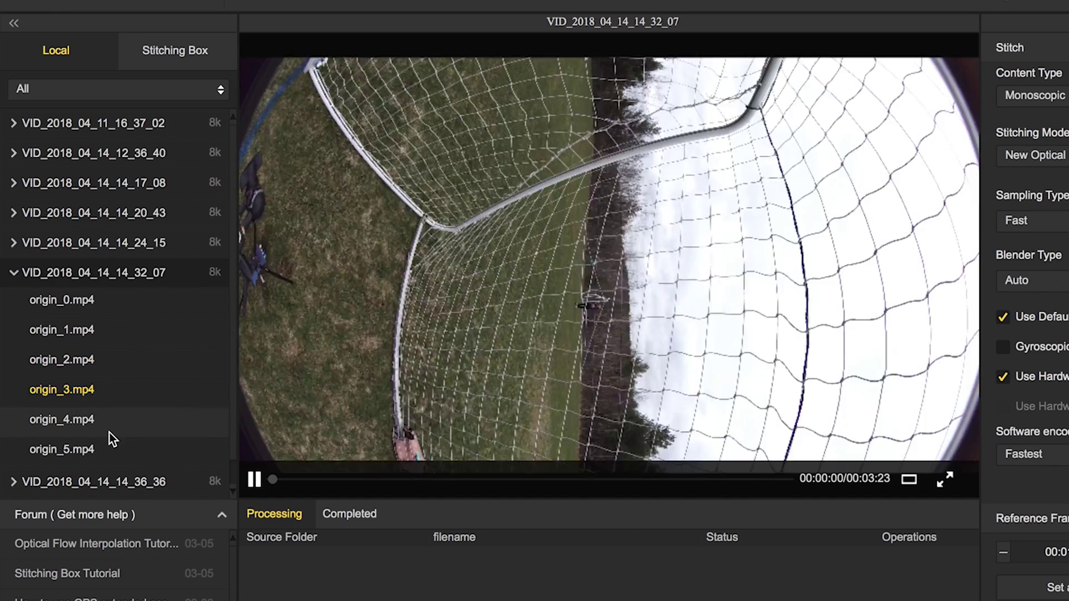
click(110, 421)
click(113, 449)
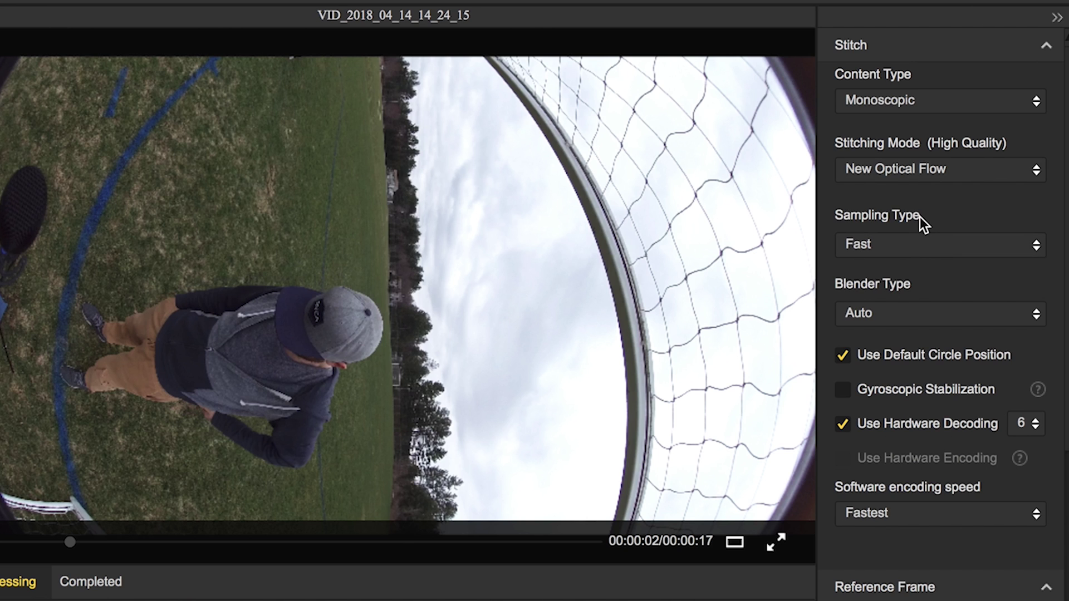
click(917, 313)
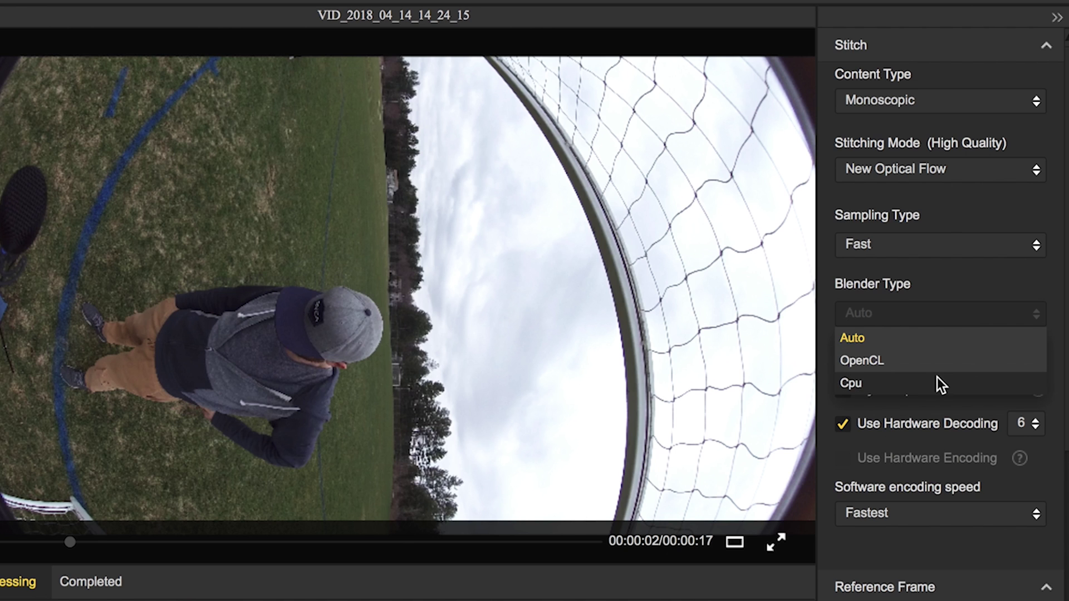
click(904, 337)
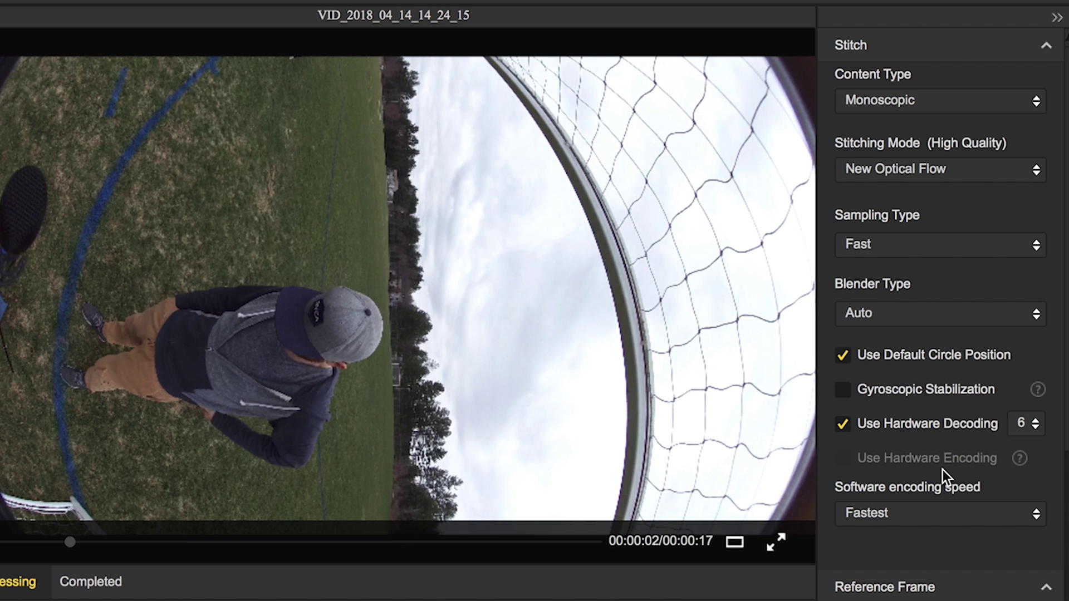
scroll(941, 471, down, 5)
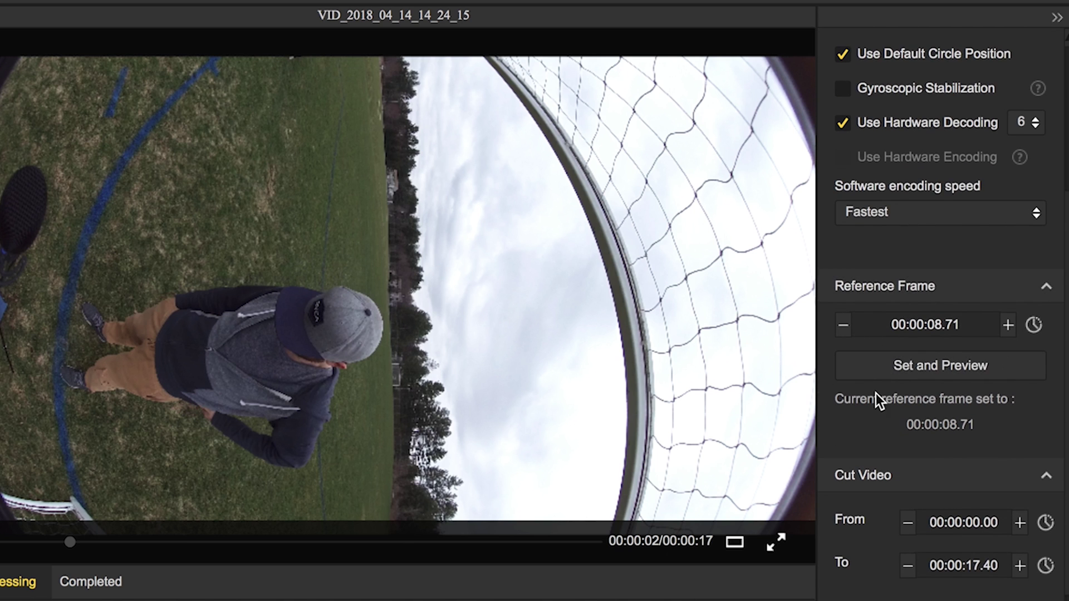
scroll(848, 363, down, 3)
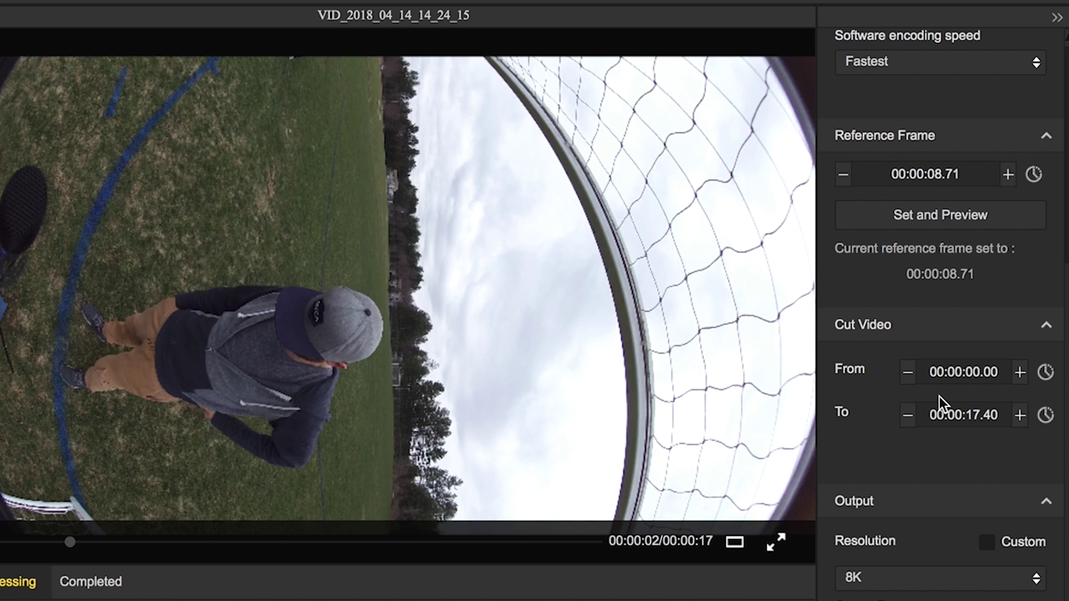
- Set the Cut Video From point to 00:00:04.70 and the To point to 00:00:11.70
click(11, 541)
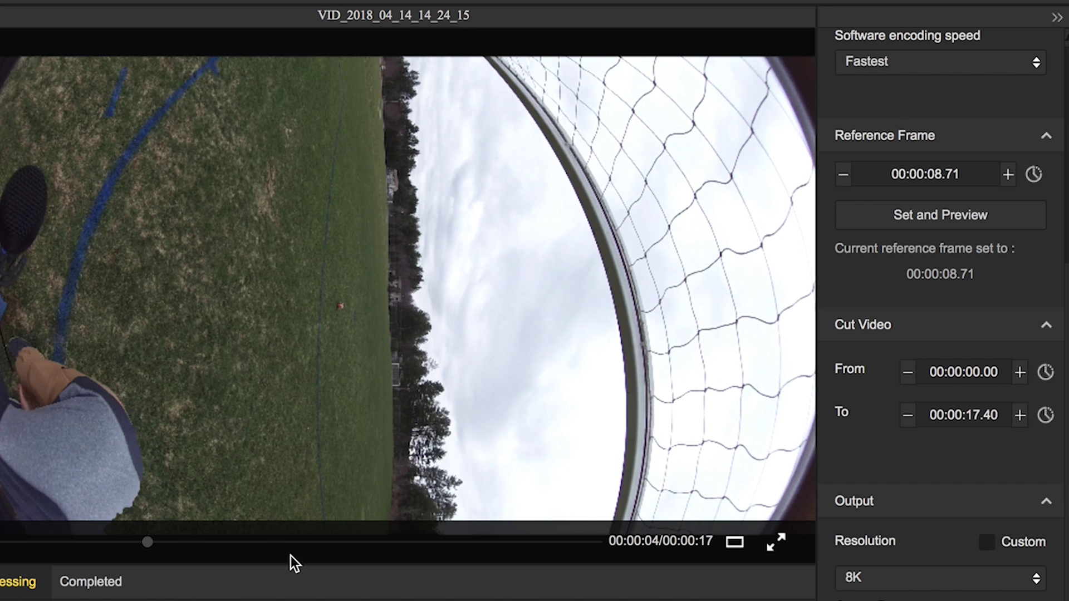
click(1045, 371)
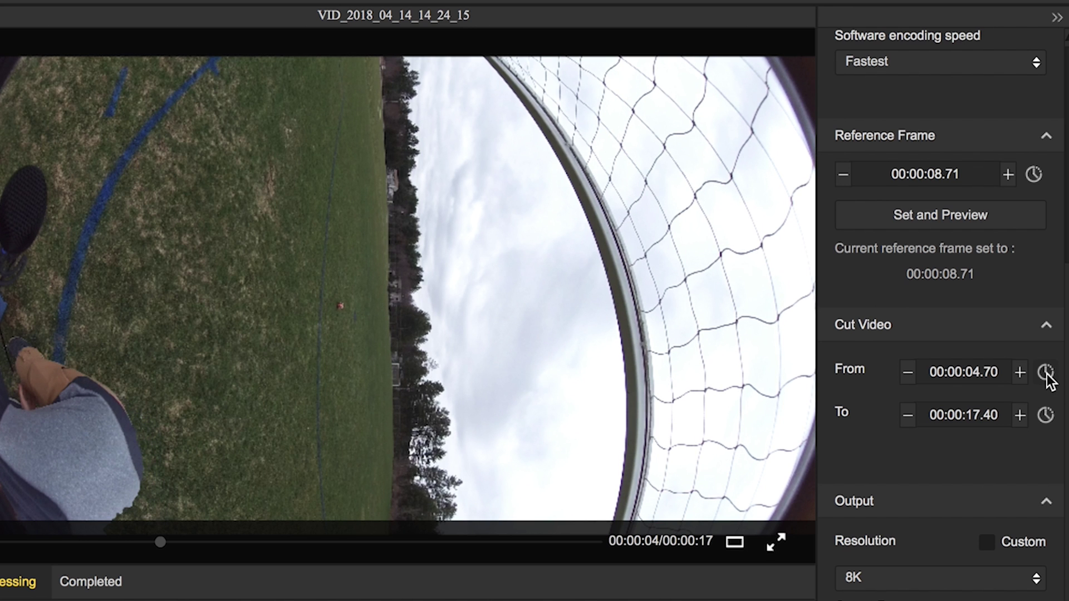
click(243, 542)
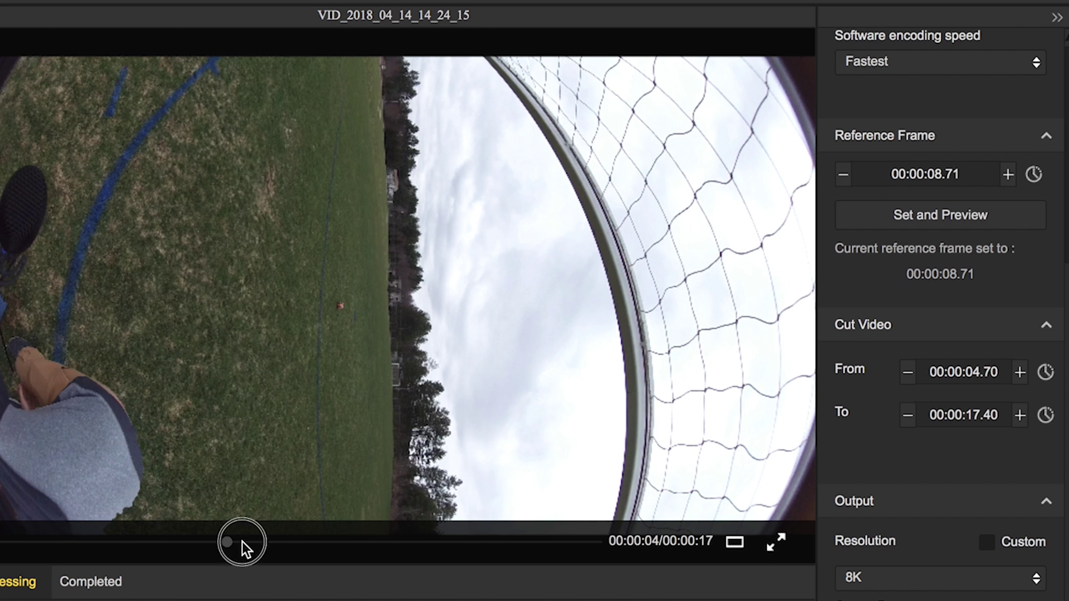
drag(356, 547, 425, 551)
click(436, 547)
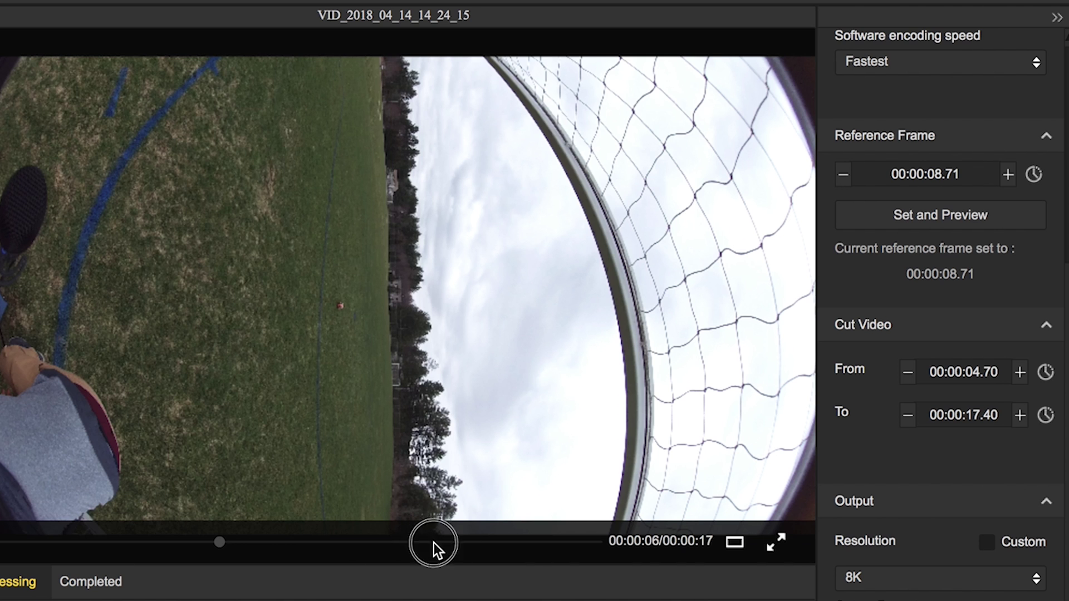
click(1046, 416)
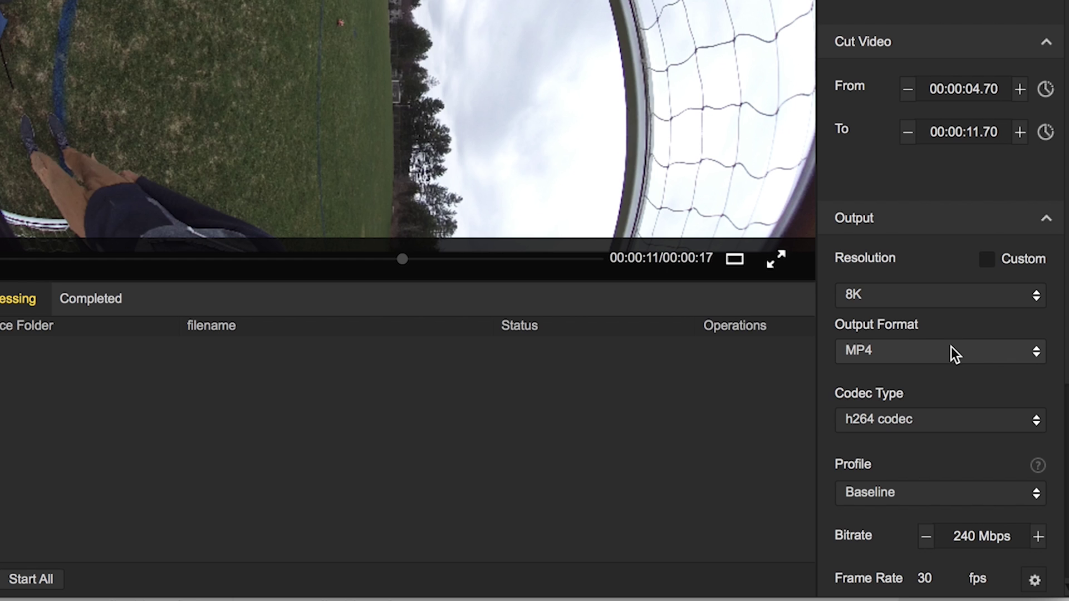
- Keep the h264 codec and Spatial audio type, and enable Export the audio file (wav)
click(920, 426)
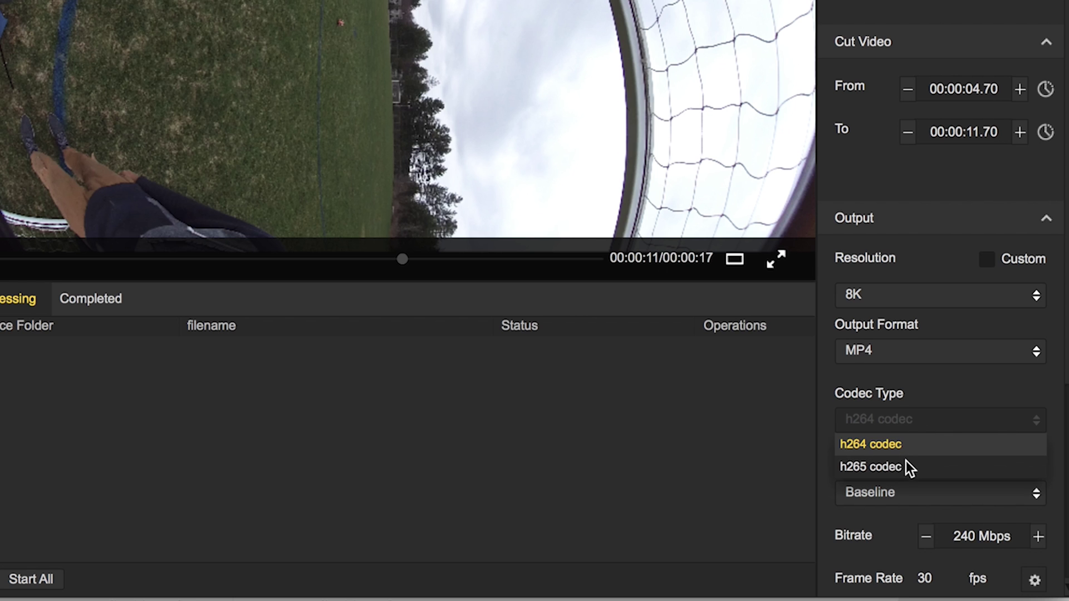
click(901, 448)
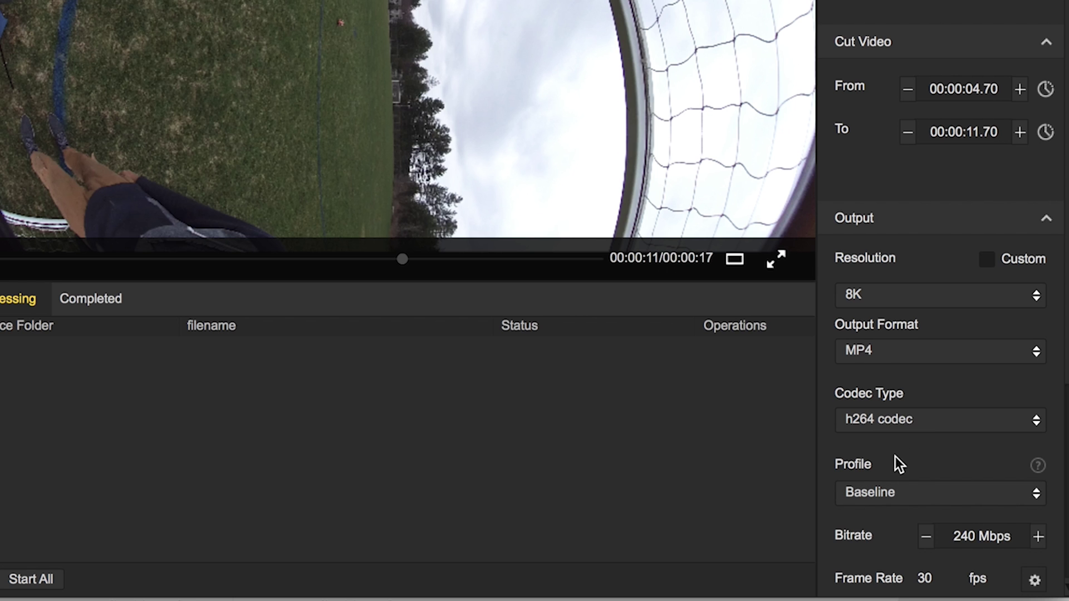
scroll(904, 465, down, 5)
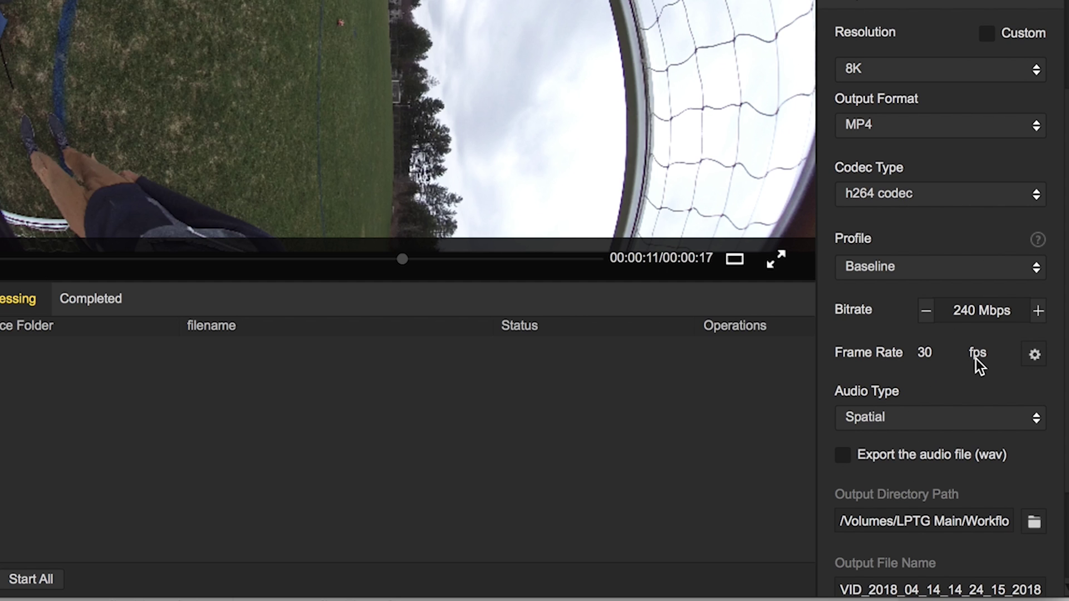
scroll(913, 384, down, 4)
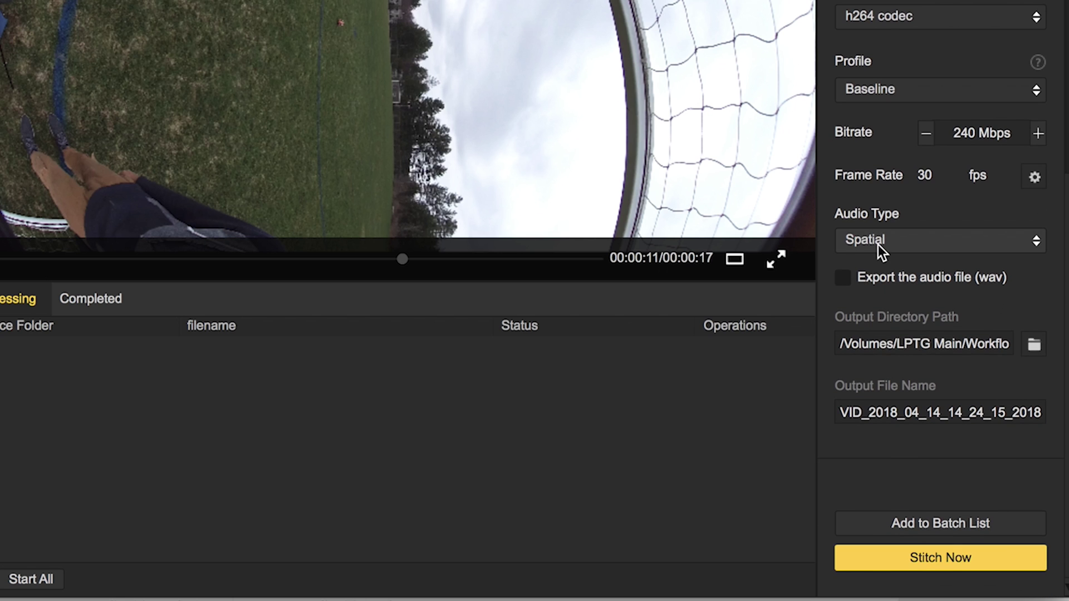
click(878, 245)
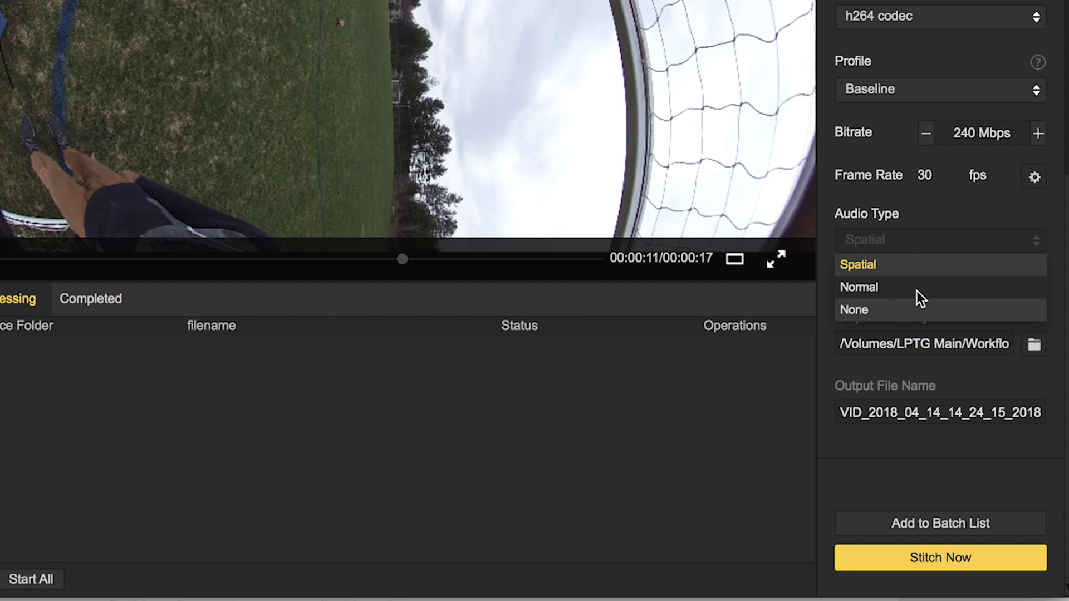
click(908, 264)
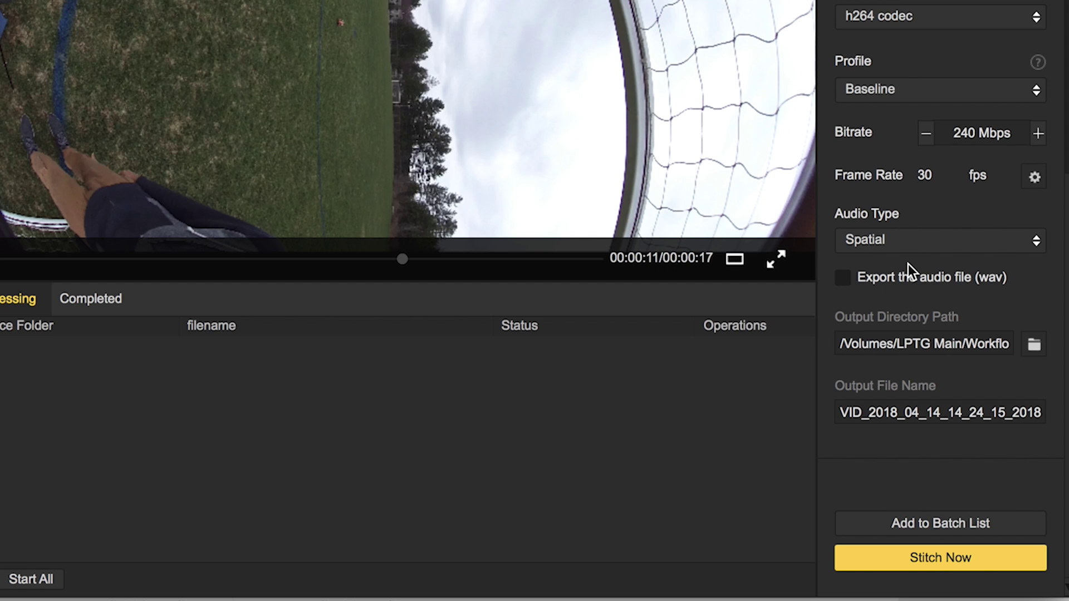
click(867, 285)
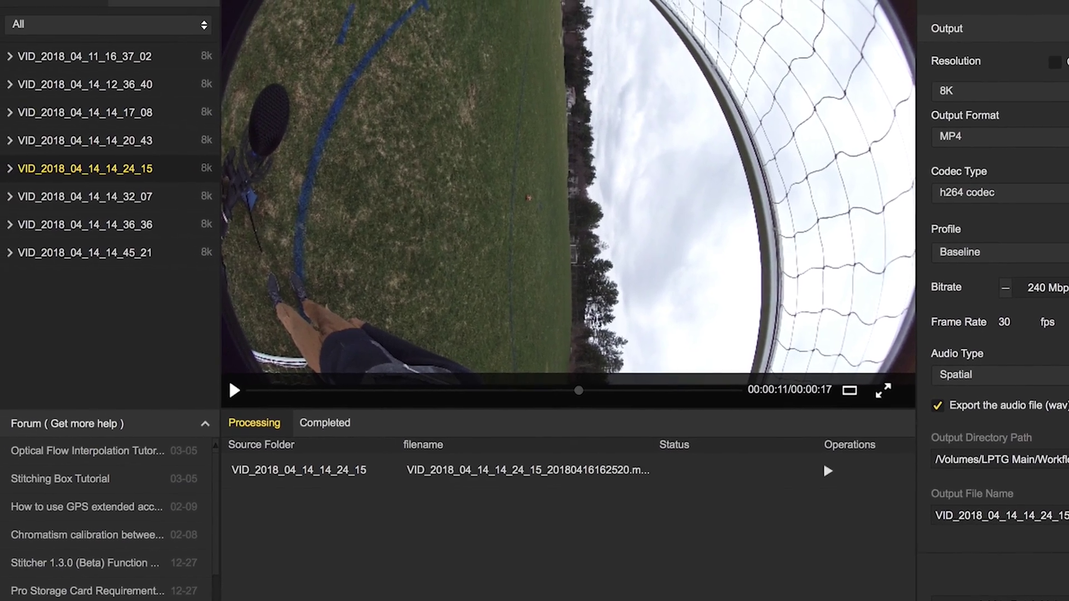
- Add VID_2018_04_14_14_17_08 to the processing queue and start all queued stitch jobs
click(83, 83)
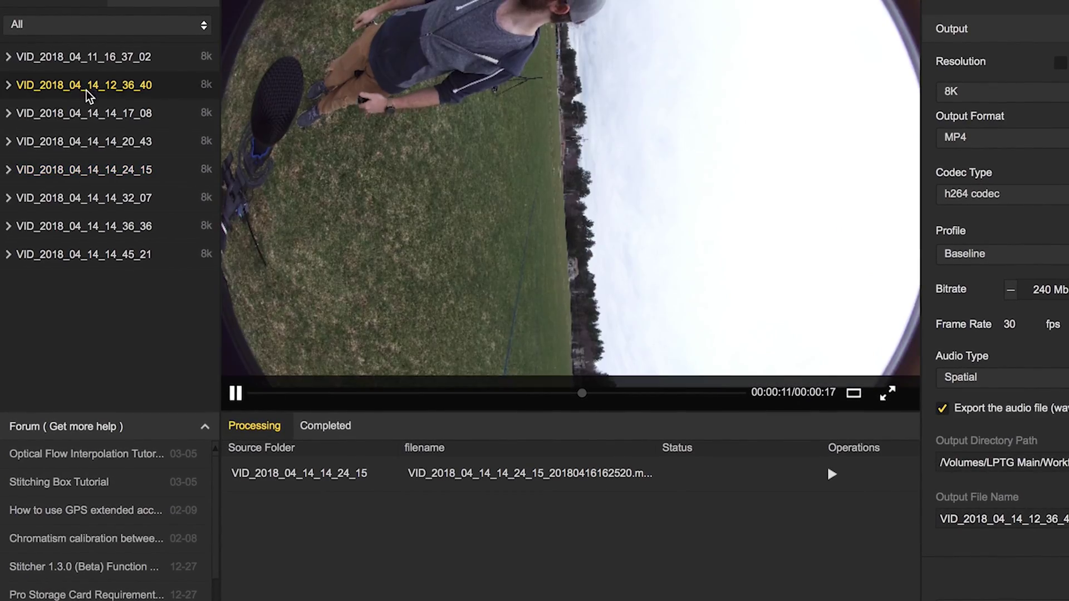
click(96, 118)
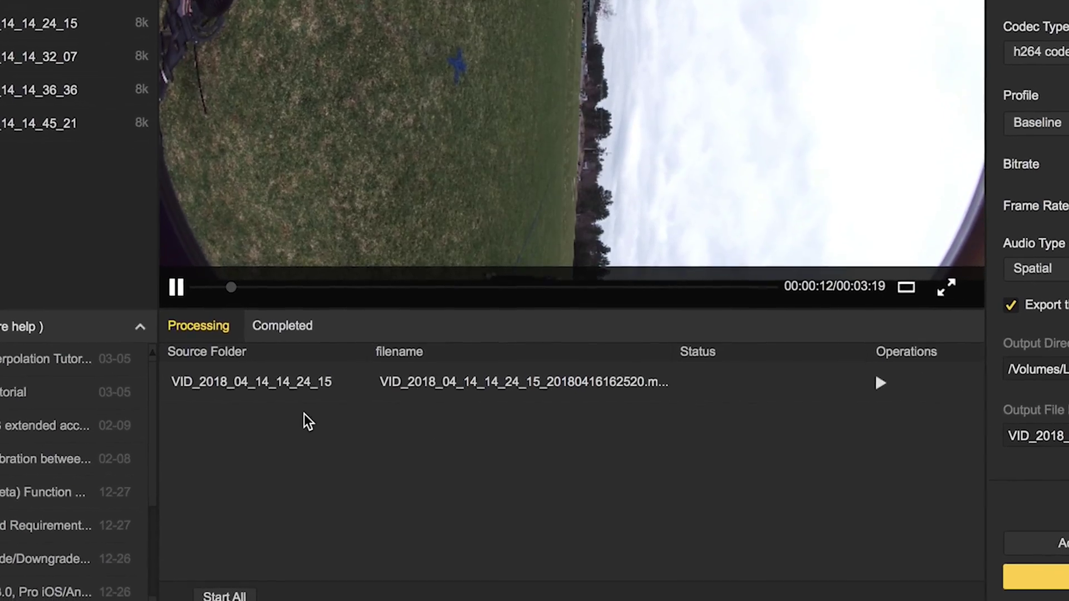
click(1024, 542)
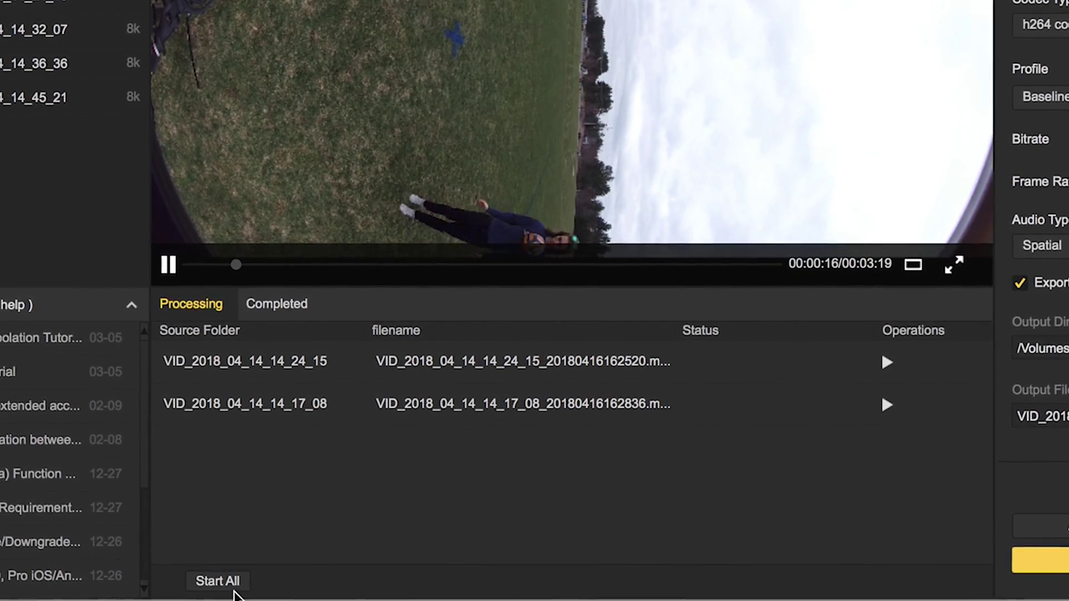
click(226, 586)
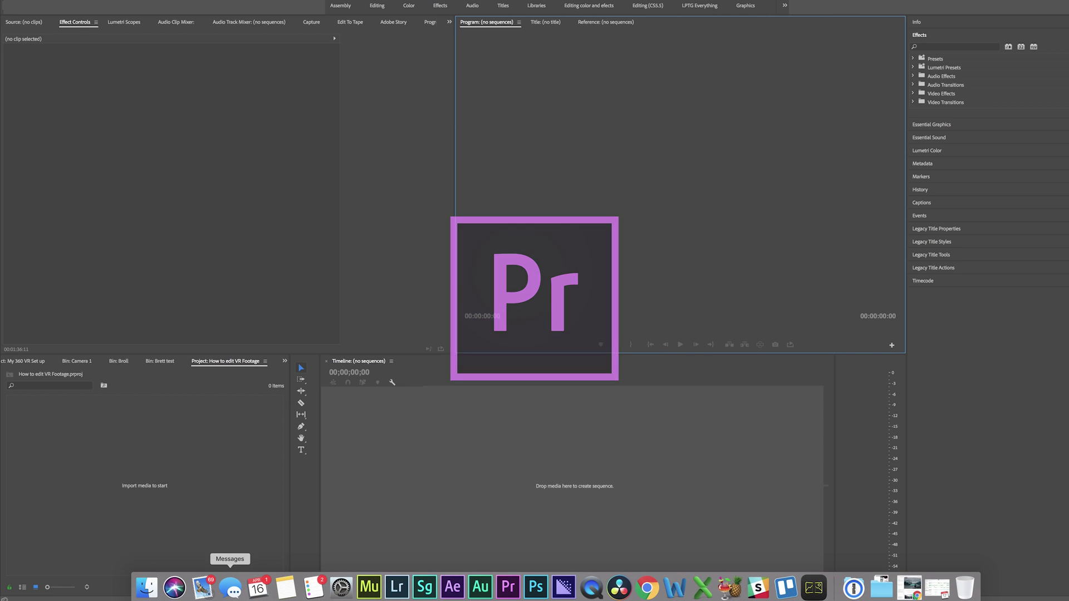
- In the Exports folder, select the .wav and .mp4 files, leaving out the movie ending 62520
click(148, 595)
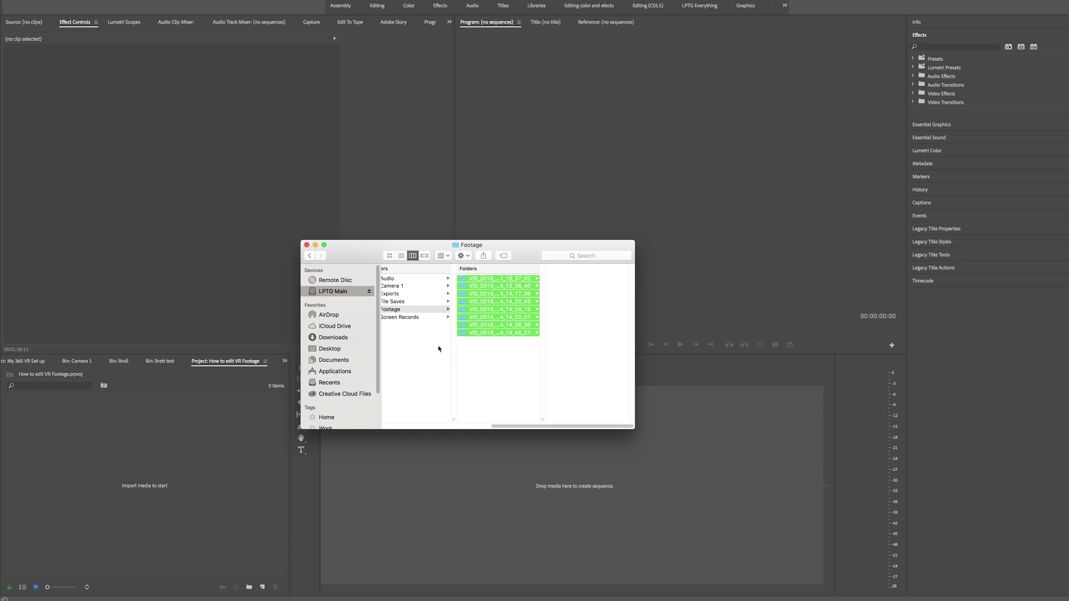
click(419, 312)
click(416, 294)
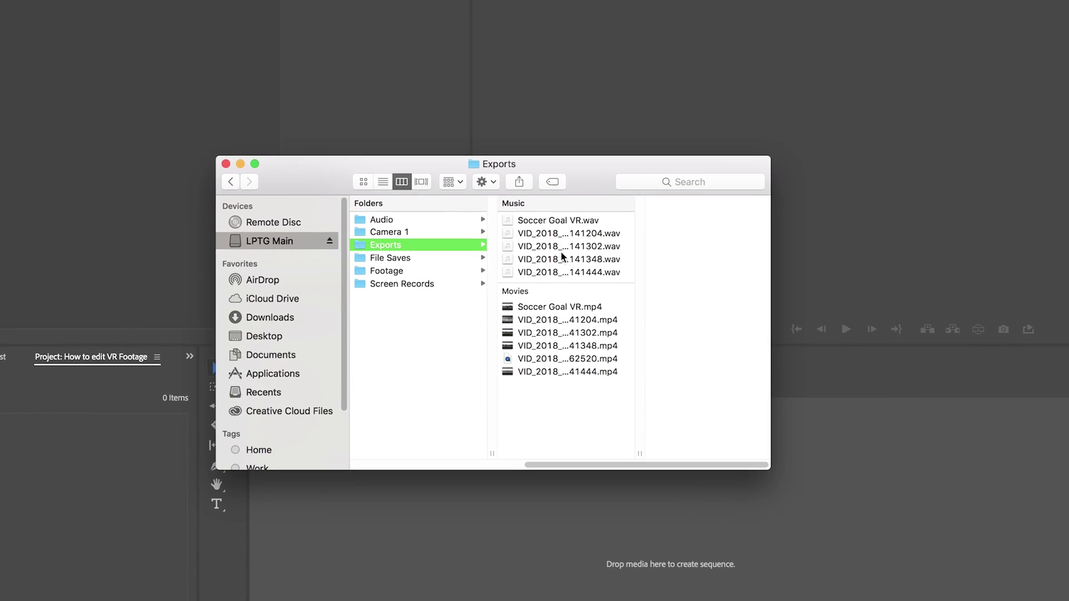
right_click(545, 283)
click(592, 206)
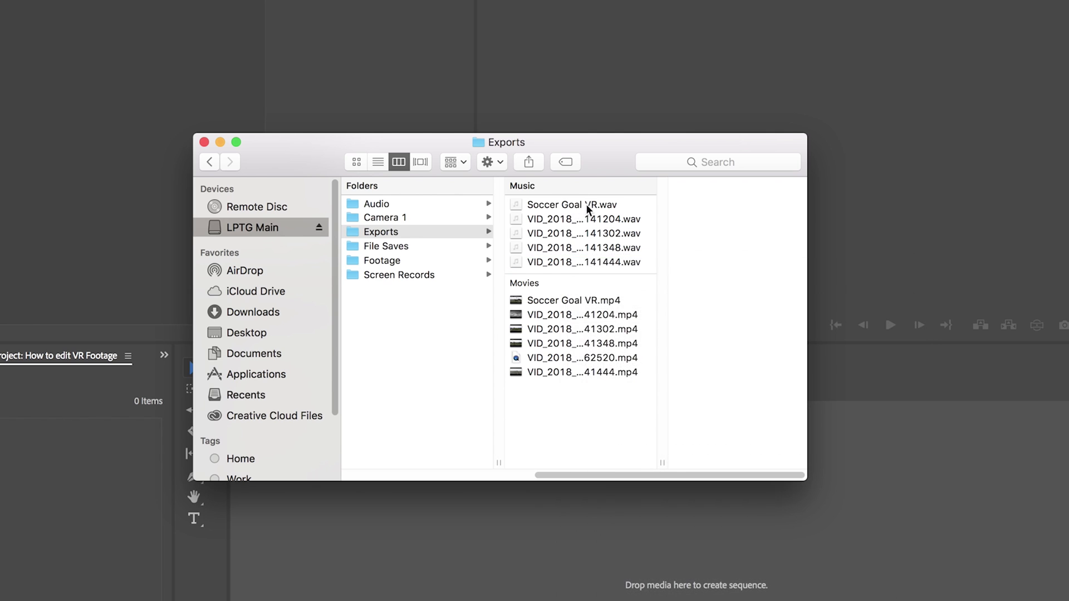
click(592, 205)
shift+click(557, 262)
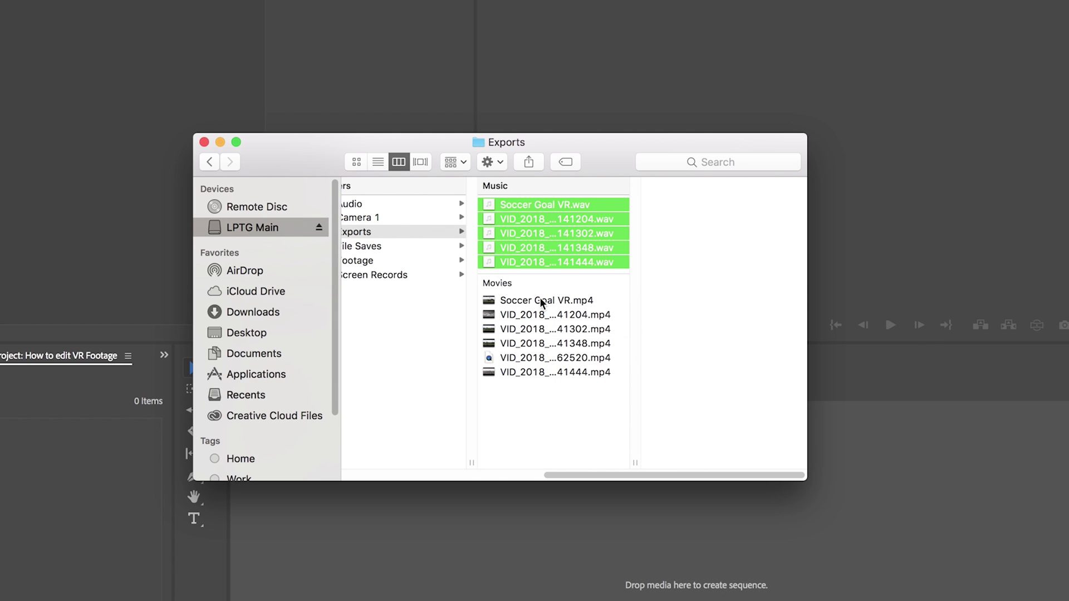
super+click(544, 301)
shift+click(592, 370)
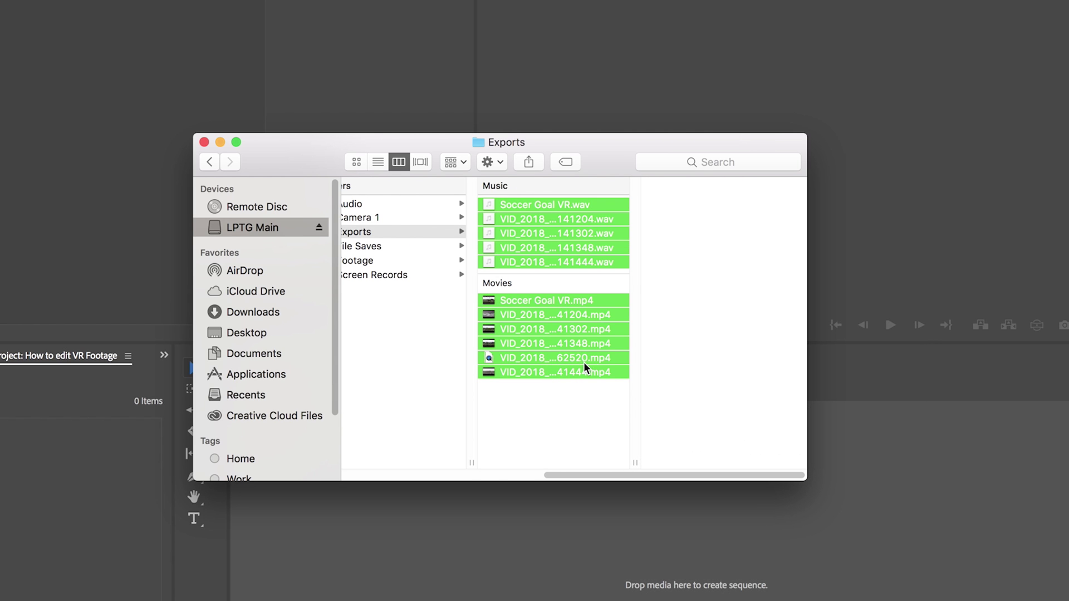
super+click(584, 359)
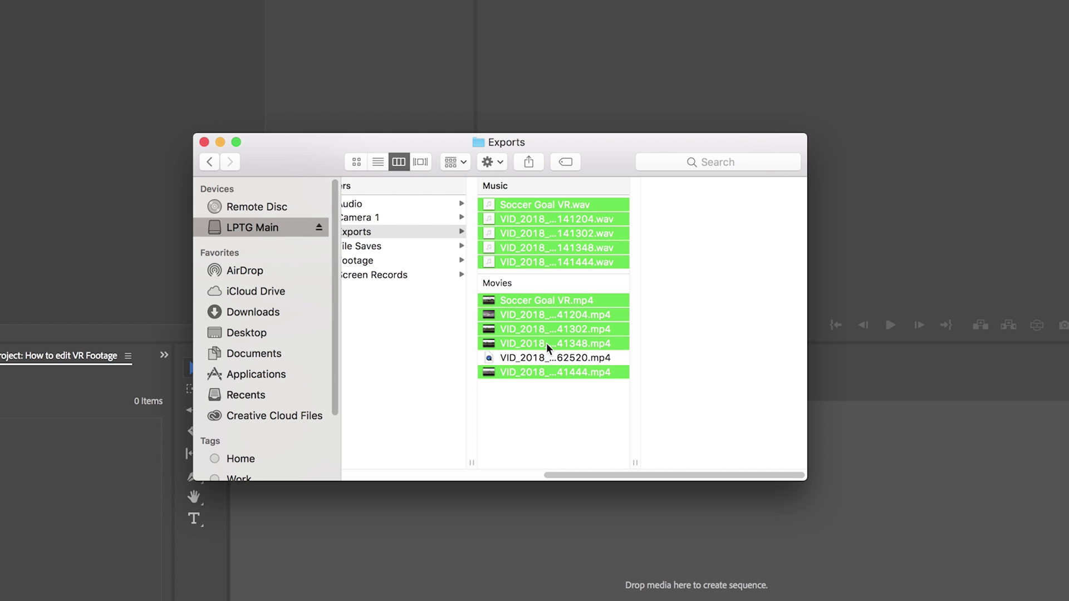
- Drag the selected audio and movie files into the Premiere Pro Project panel
drag(543, 343, 7, 504)
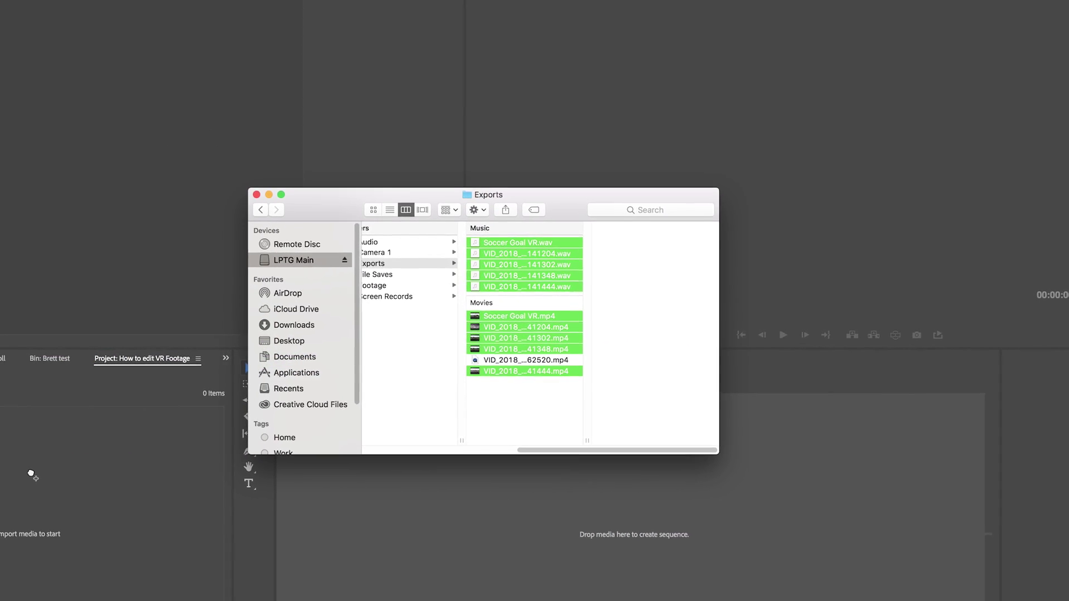
drag(132, 463, 150, 488)
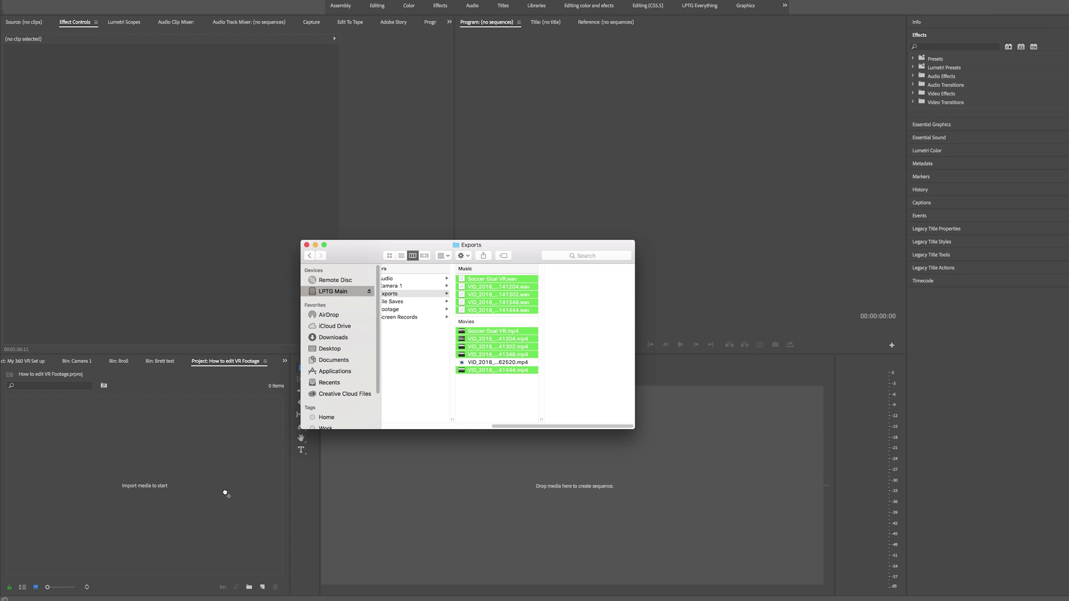
drag(226, 493, 224, 495)
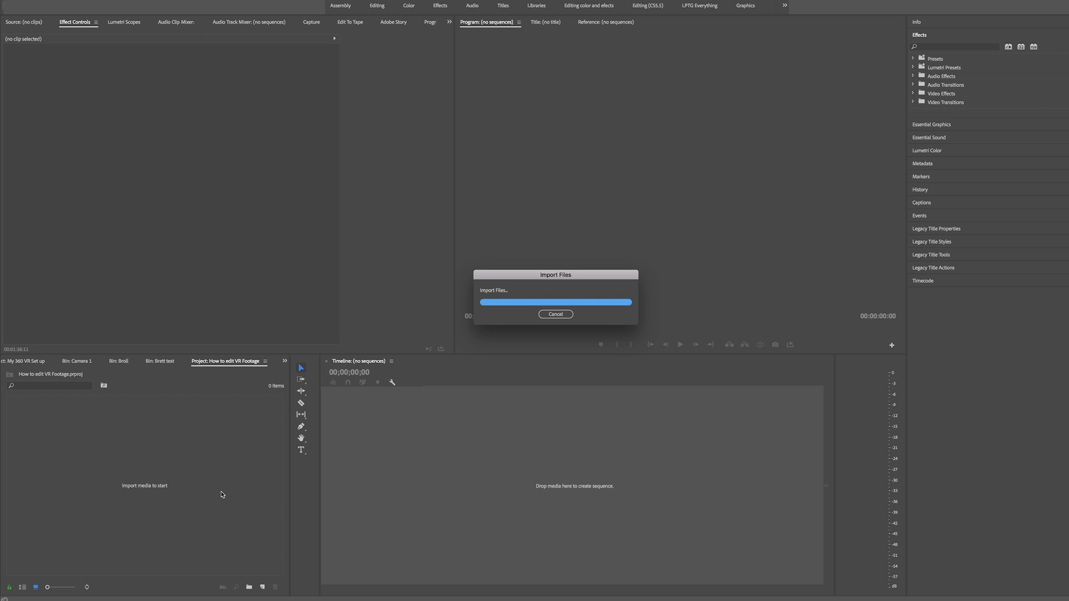
- Create a sequence from five clips, then add and enable the Toggle VR Video Display button
drag(163, 543, 443, 469)
drag(450, 509, 521, 451)
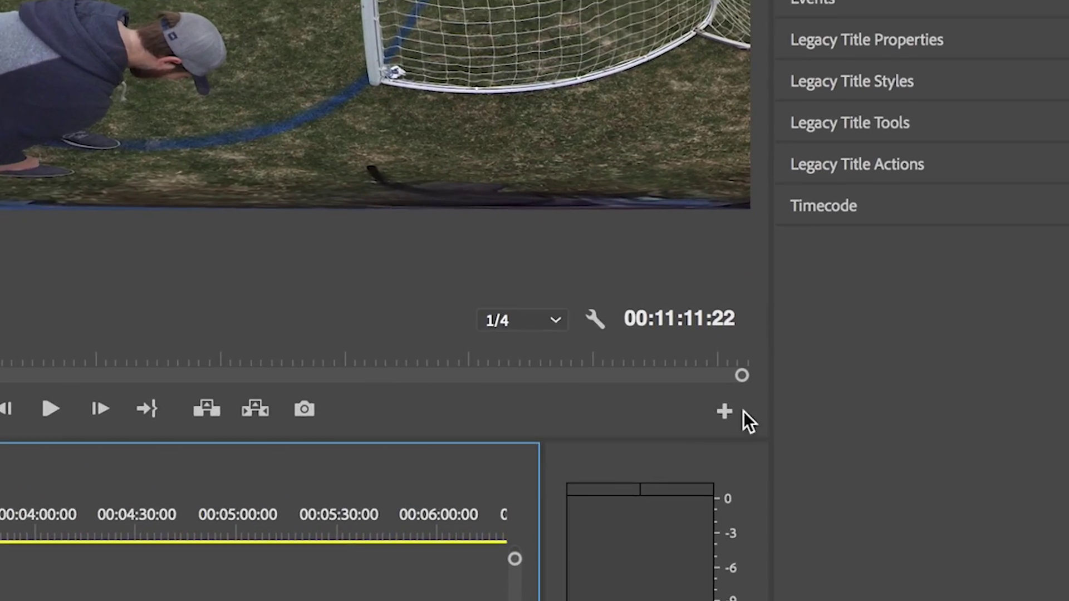
click(725, 412)
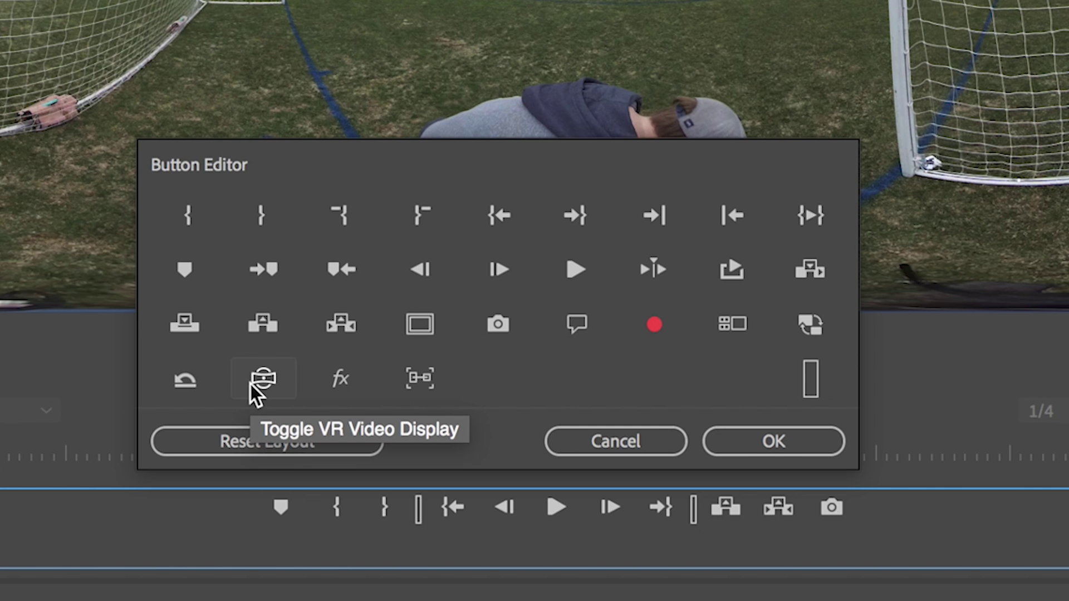
drag(264, 384, 877, 530)
click(748, 444)
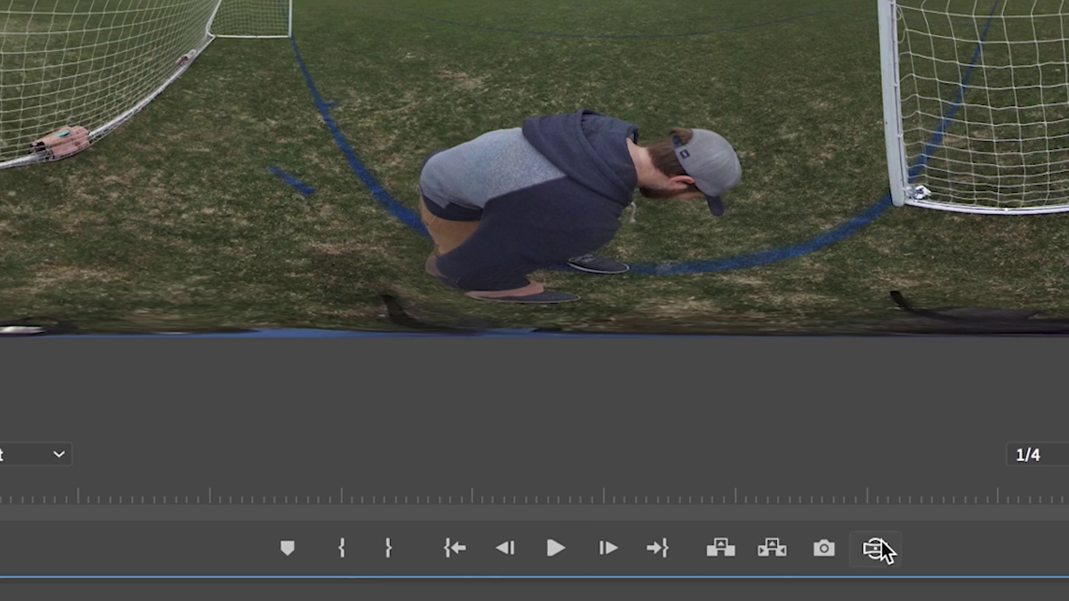
click(882, 543)
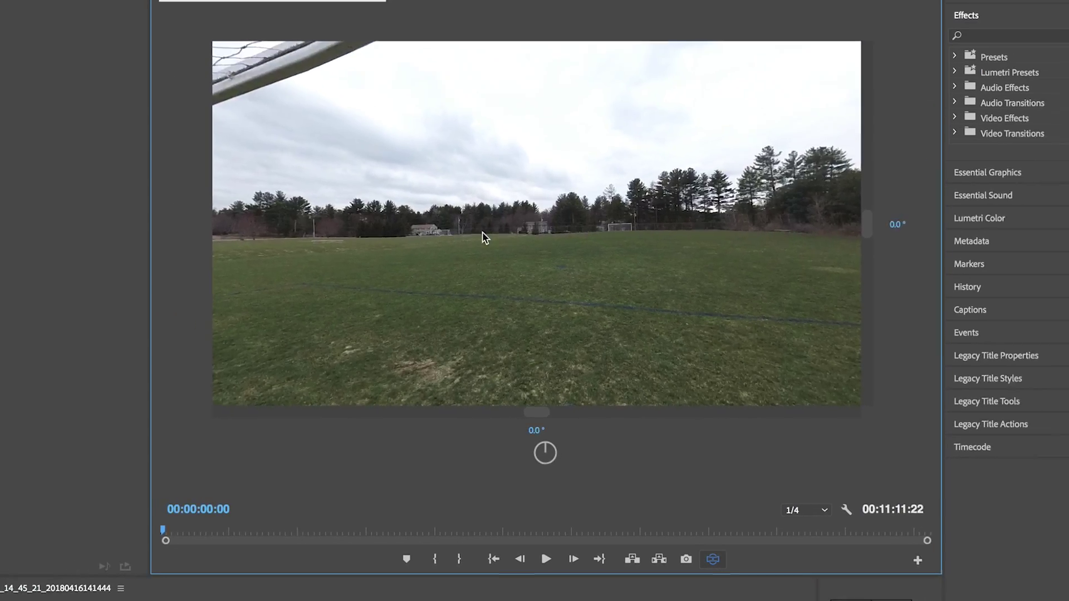
drag(482, 236, 540, 211)
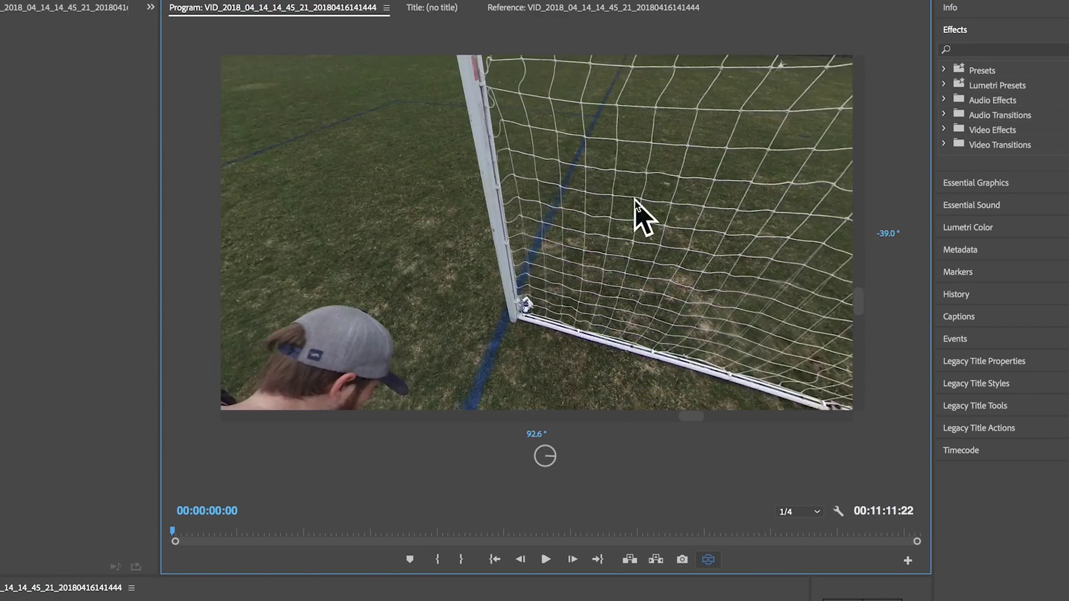
- Pan the 360 view toward the goal net and person, then open VR Video Settings
drag(635, 199, 362, 257)
drag(694, 227, 624, 302)
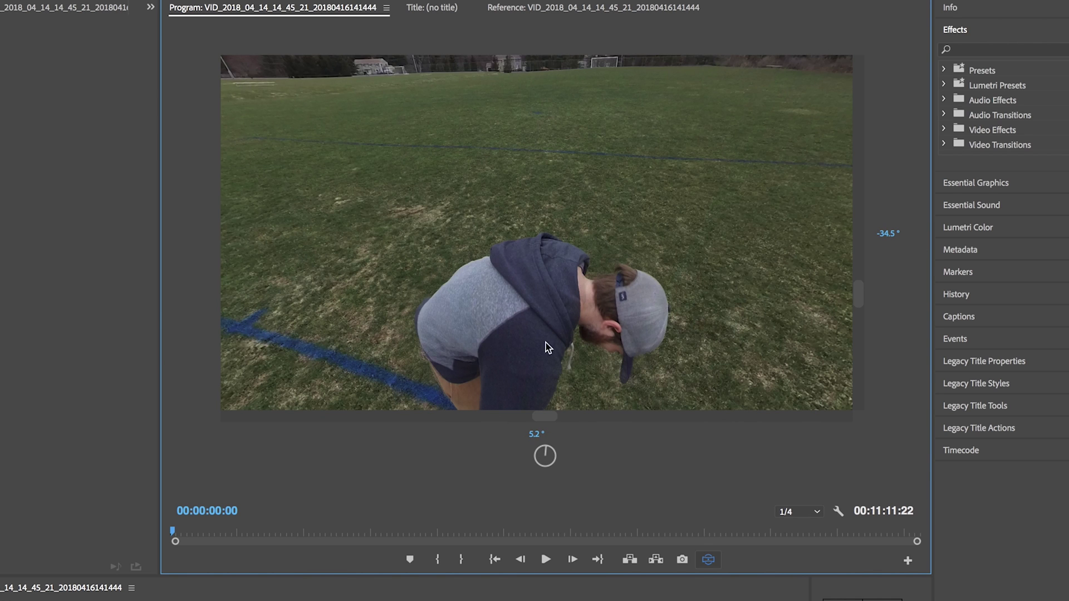
right_click(588, 290)
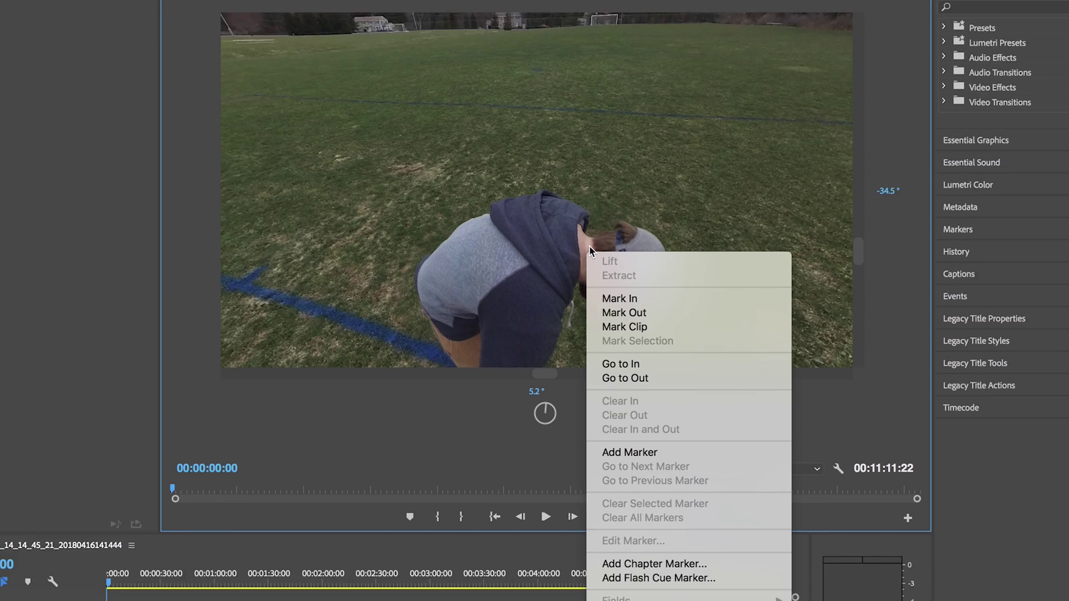
mouse_move(706, 406)
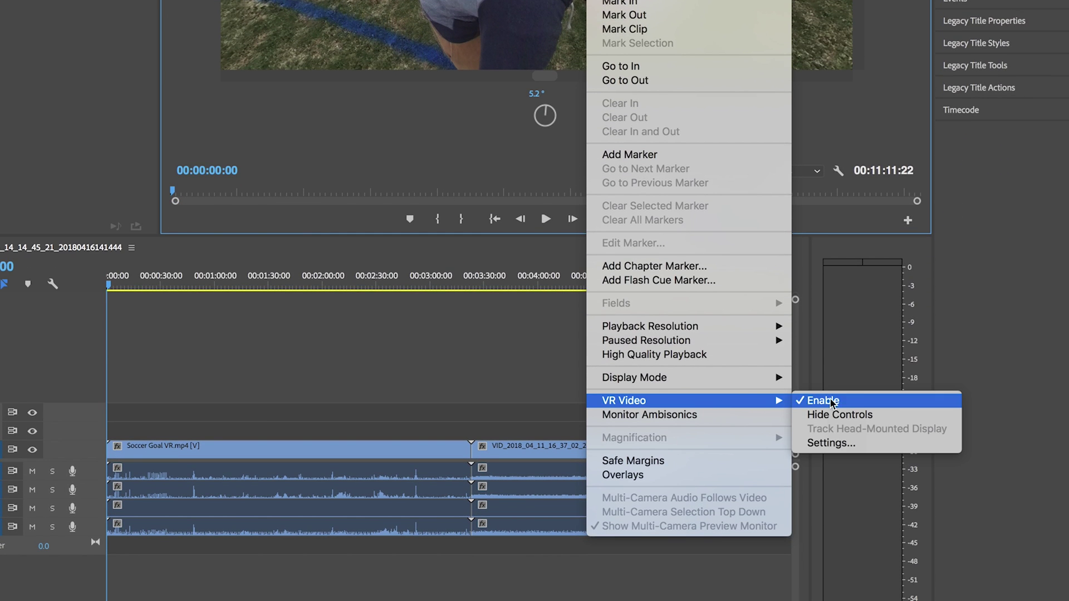
click(849, 443)
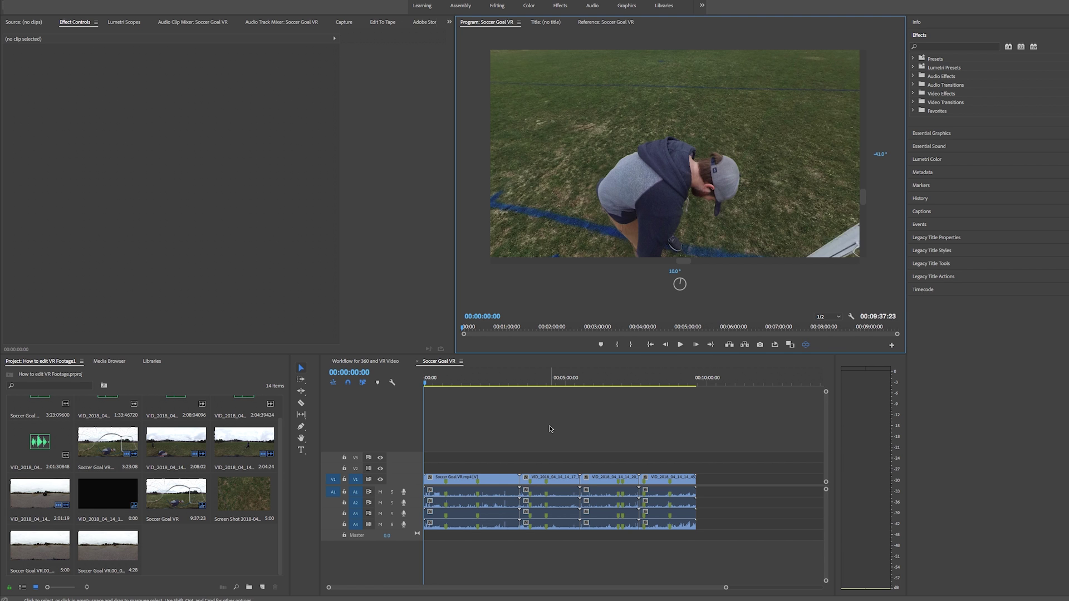
- Turn off VR video display and move the playhead to 00:00:46:18
click(806, 345)
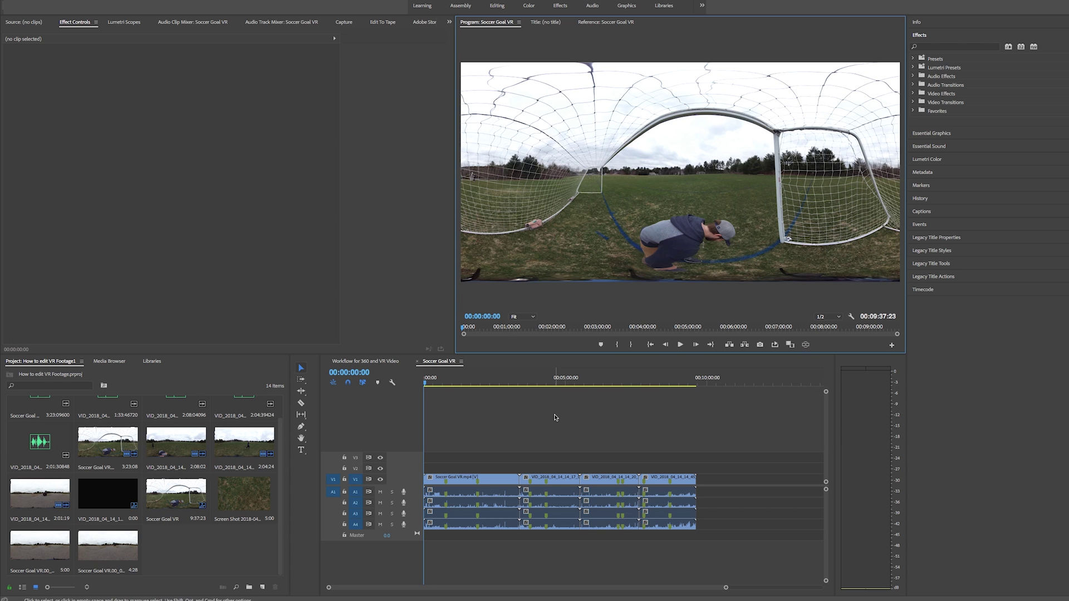
click(446, 378)
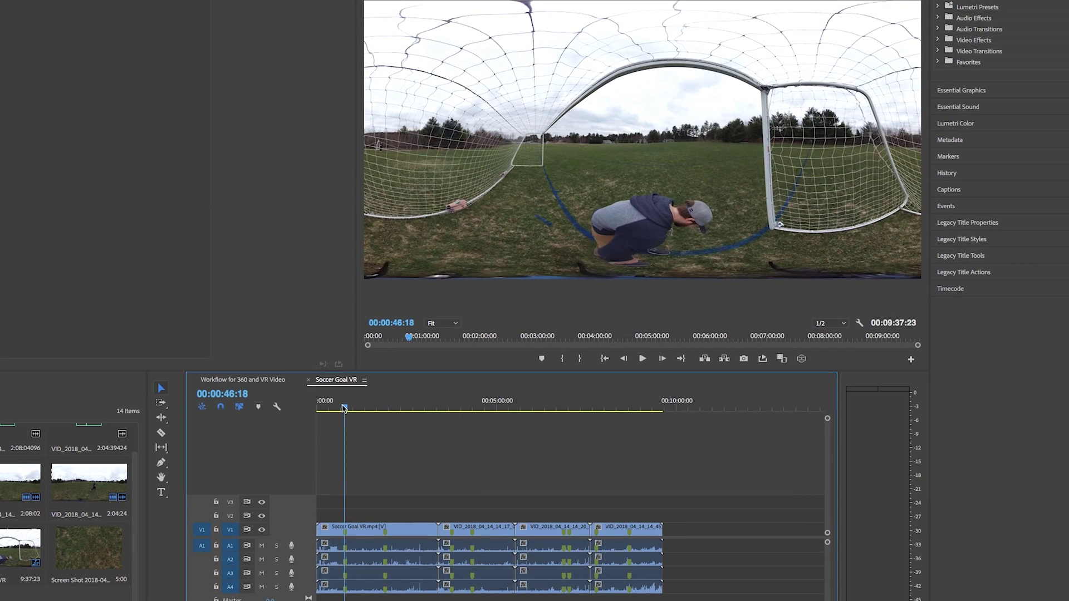
- Ripple-trim the clips at the cut points, ending the sequence at 02:45:27
click(368, 403)
key(w)
click(381, 402)
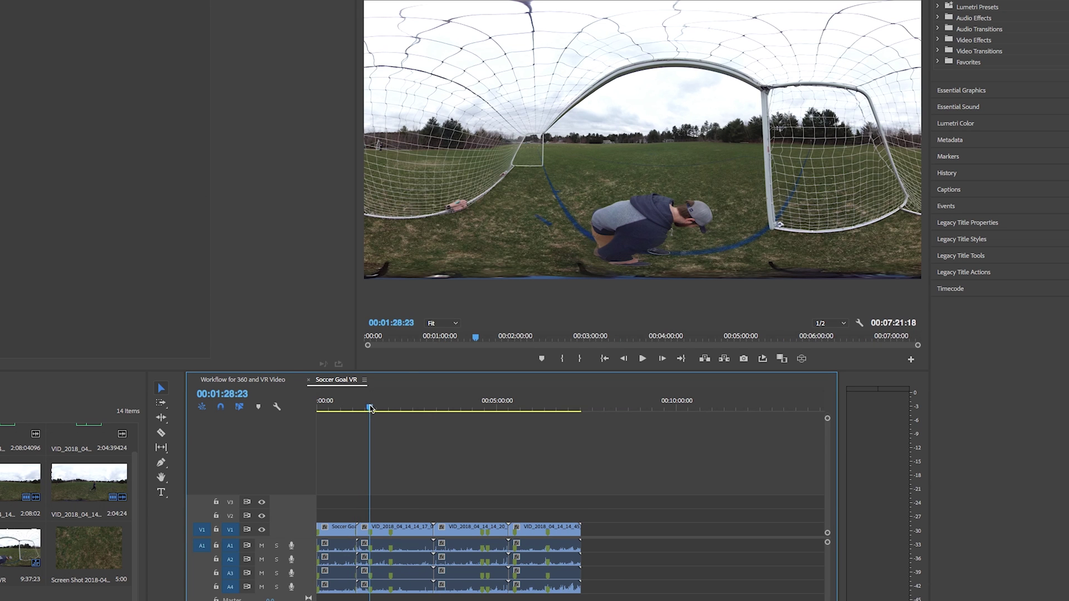
click(378, 406)
key(w)
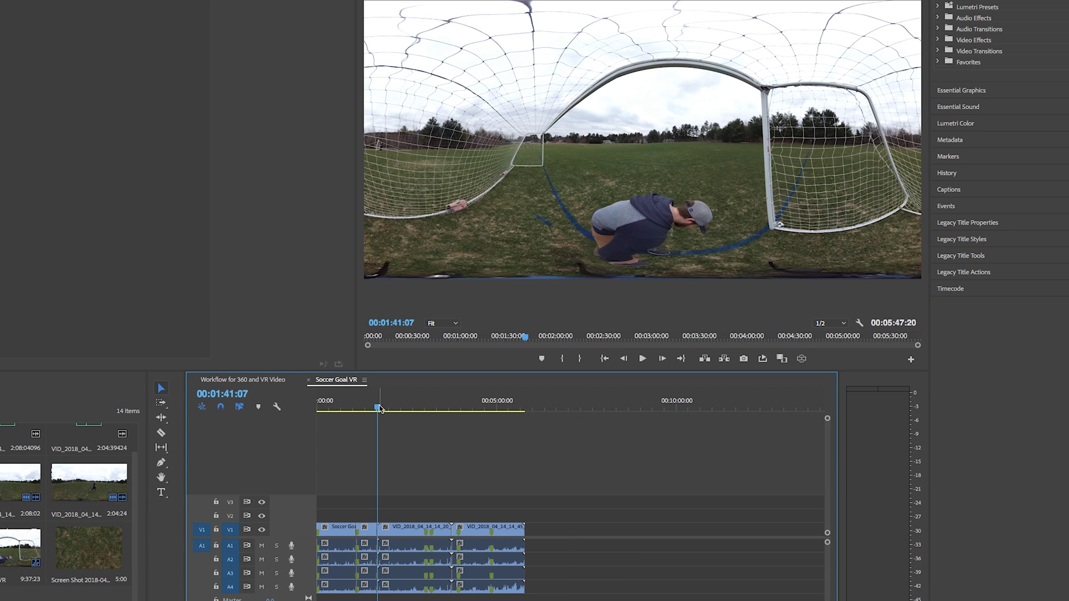
click(424, 410)
key(q)
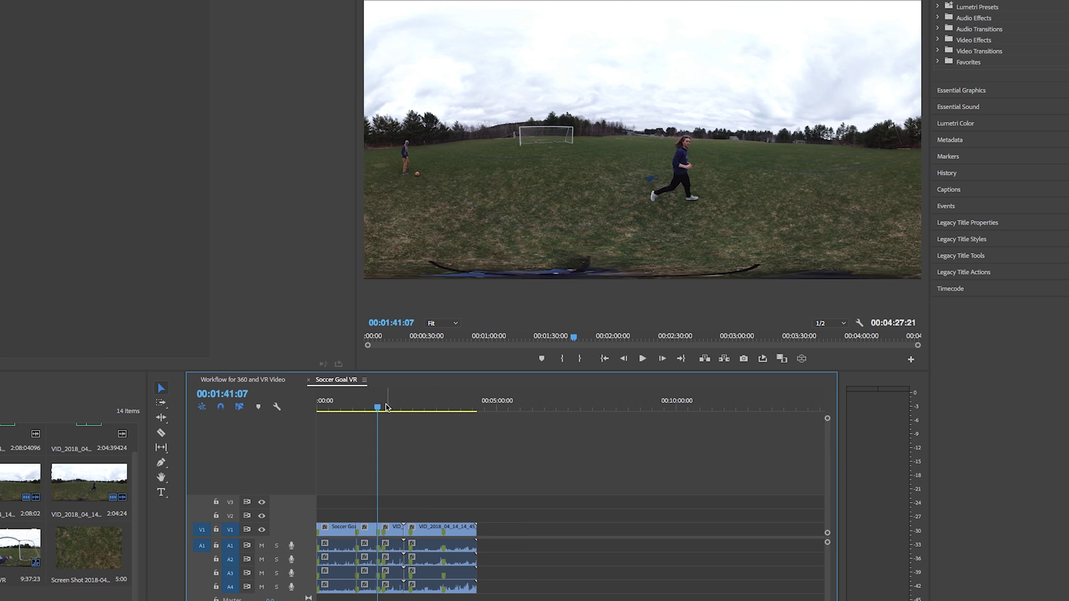
click(413, 405)
key(w)
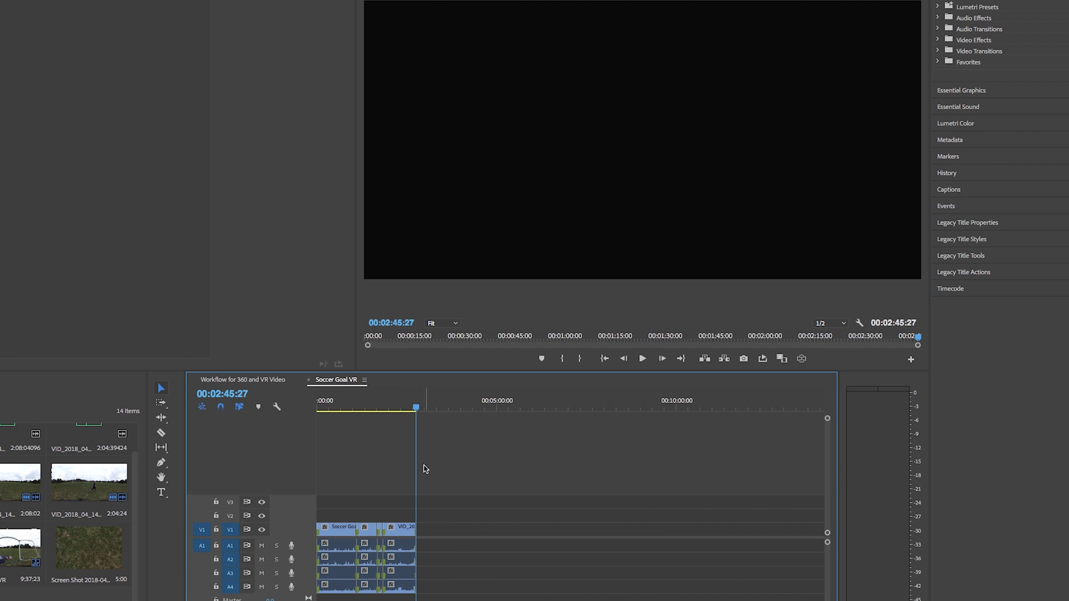
- Move Soccer Goal VR after the VID clips, put a VID clip first, and render previews
drag(360, 407, 343, 407)
drag(339, 531, 437, 533)
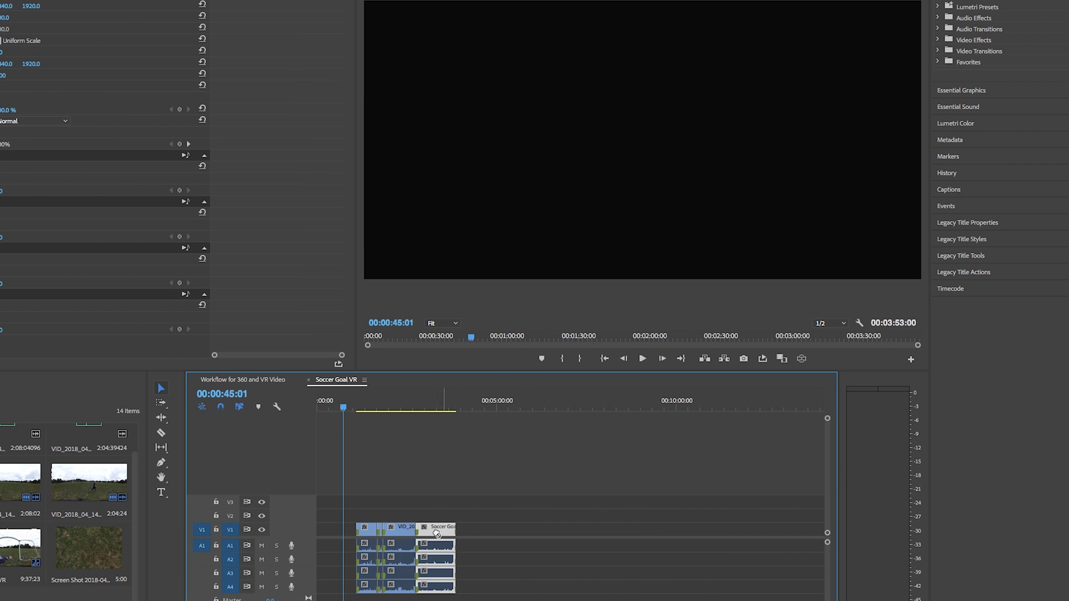
click(375, 400)
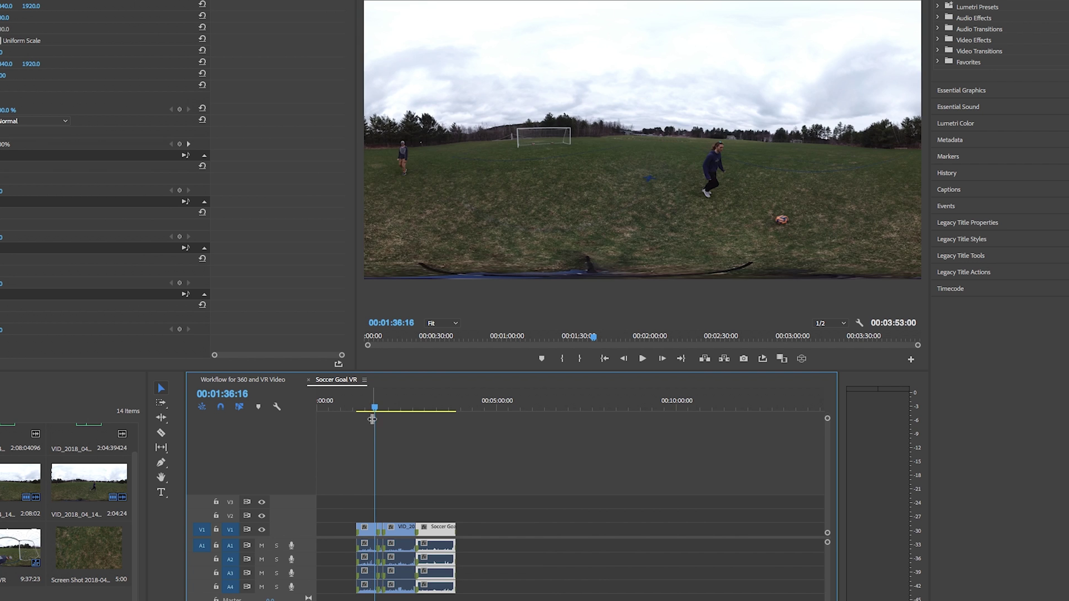
drag(391, 533, 323, 534)
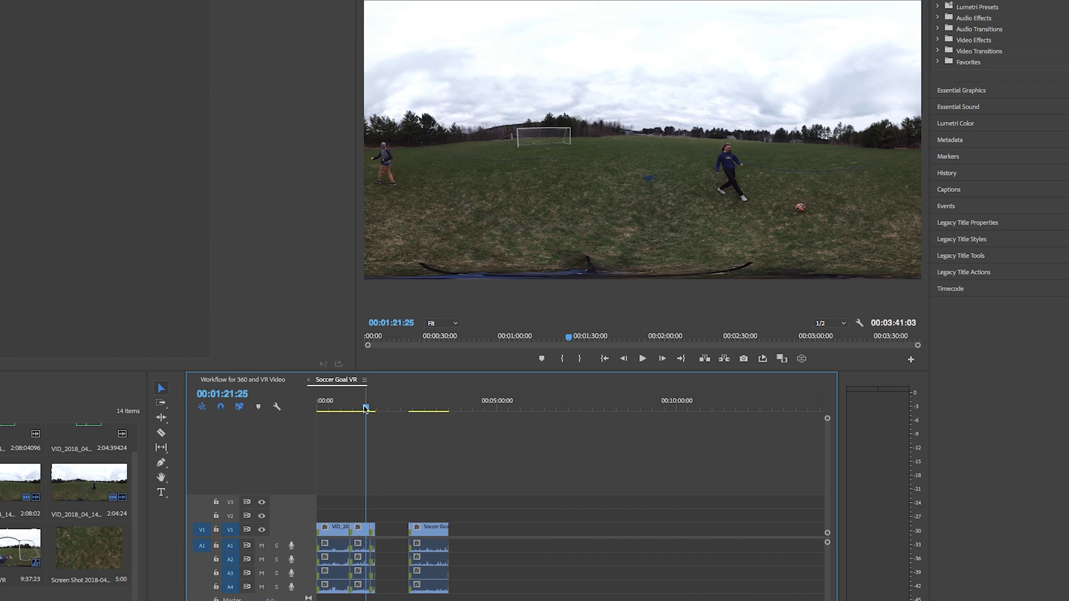
drag(366, 407, 374, 407)
click(404, 529)
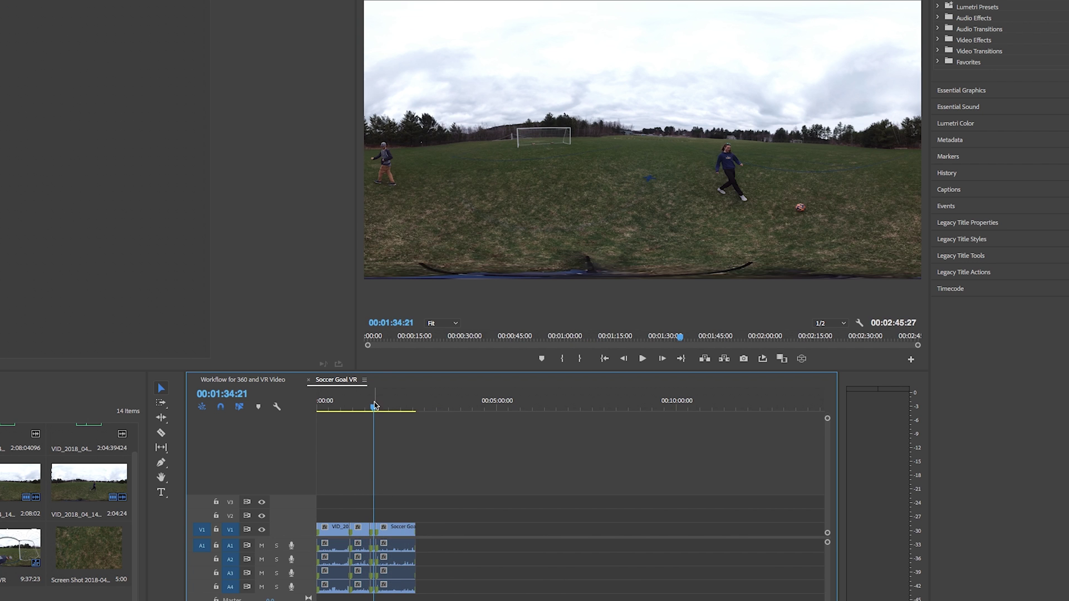
drag(374, 406, 308, 405)
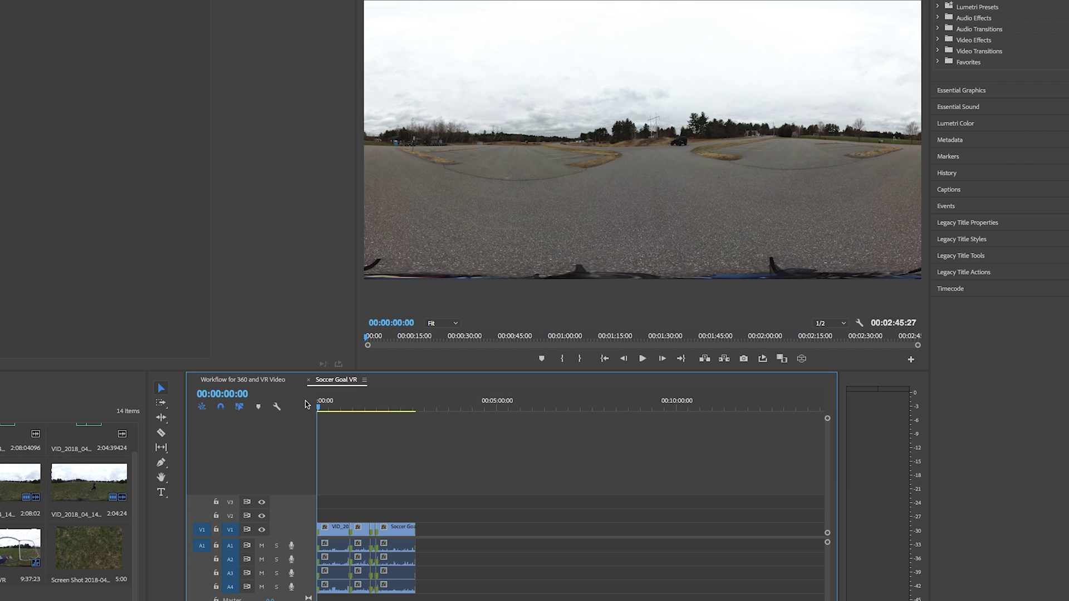
key(Return)
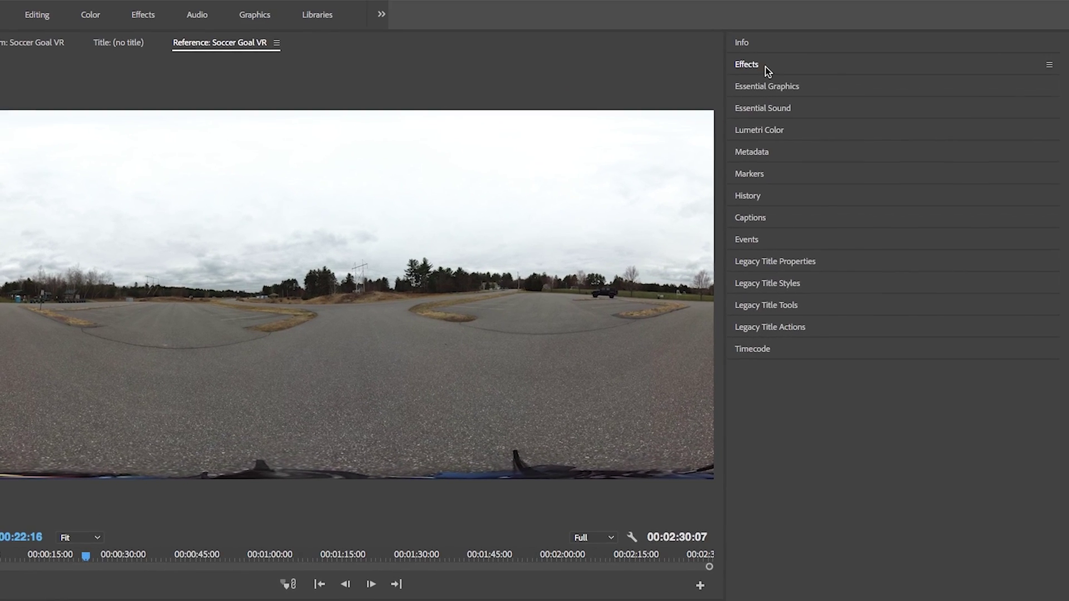
- Filter the Effects list by 'vR' and select VR Rotate Sphere under Video Effects
click(768, 65)
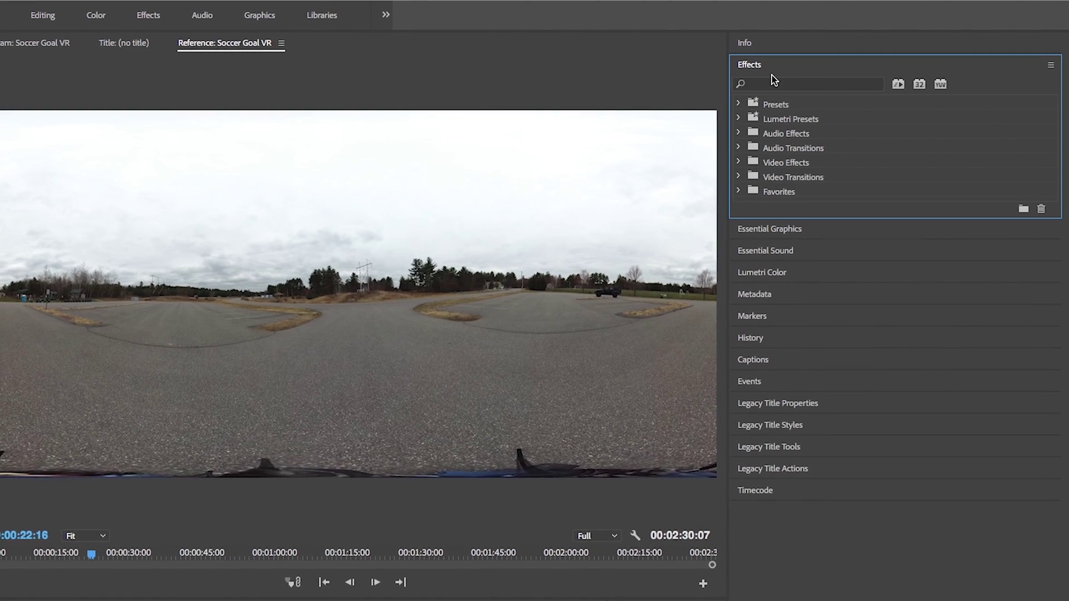
click(777, 82)
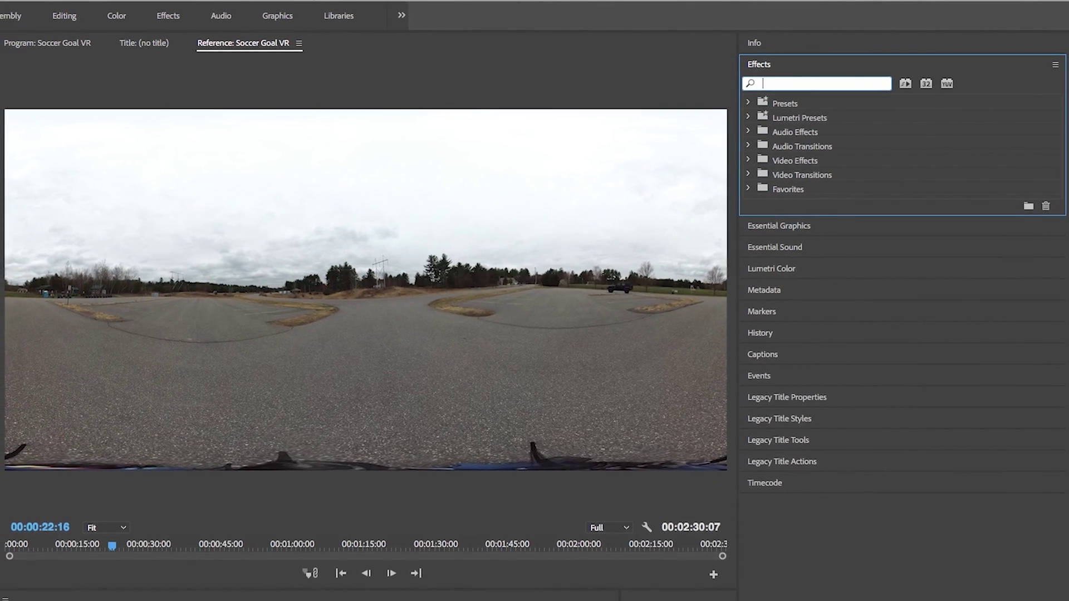
text(vR)
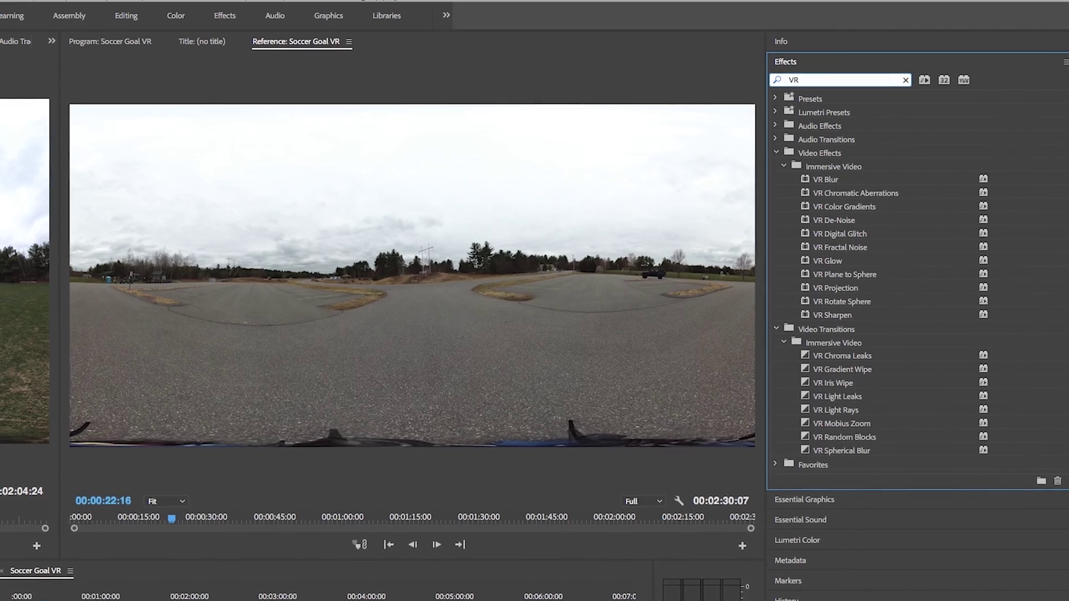
click(846, 152)
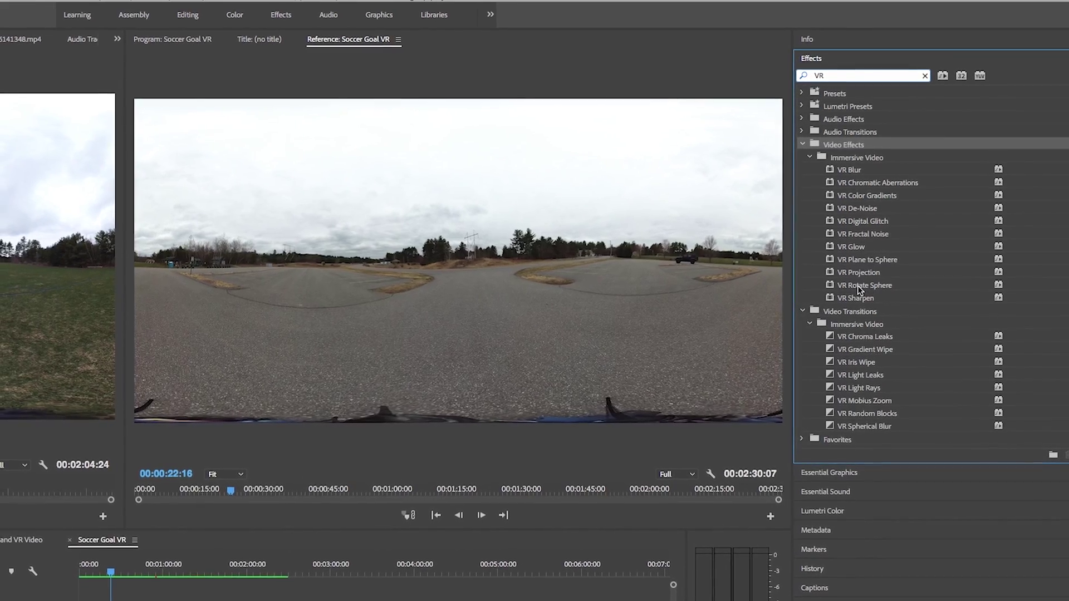
click(877, 285)
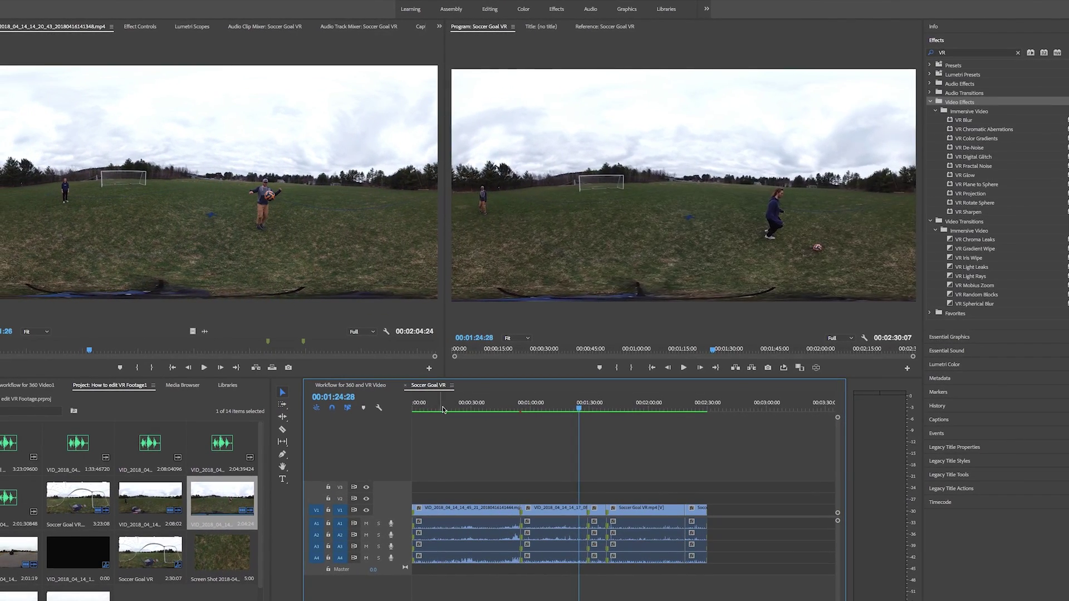
- Apply VR Rotate Sphere to the first clip and switch the program preview to VR viewing
click(416, 417)
drag(975, 204, 488, 509)
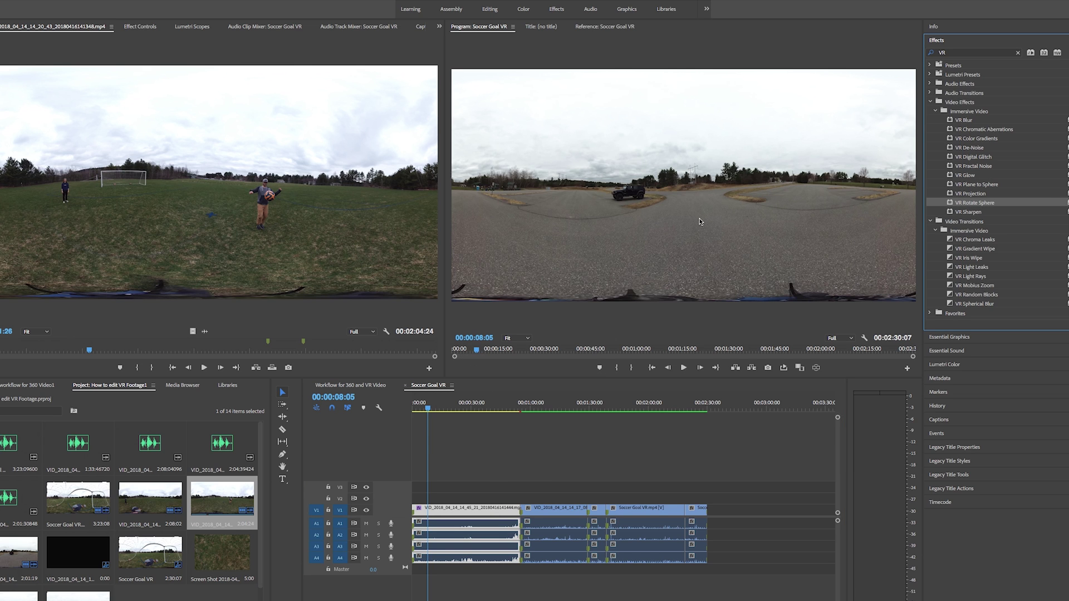
click(816, 368)
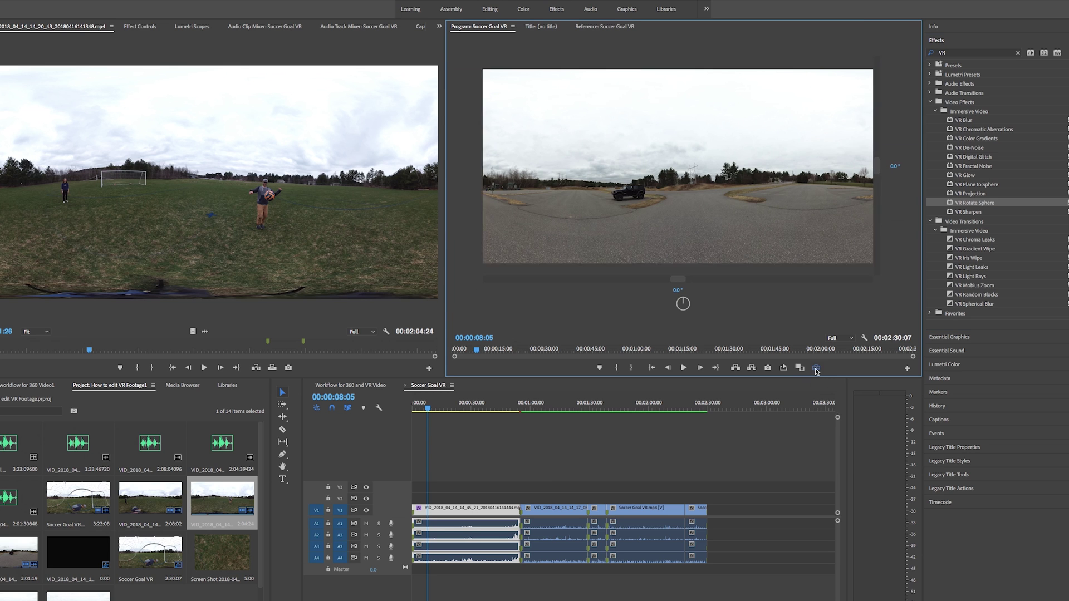
click(146, 29)
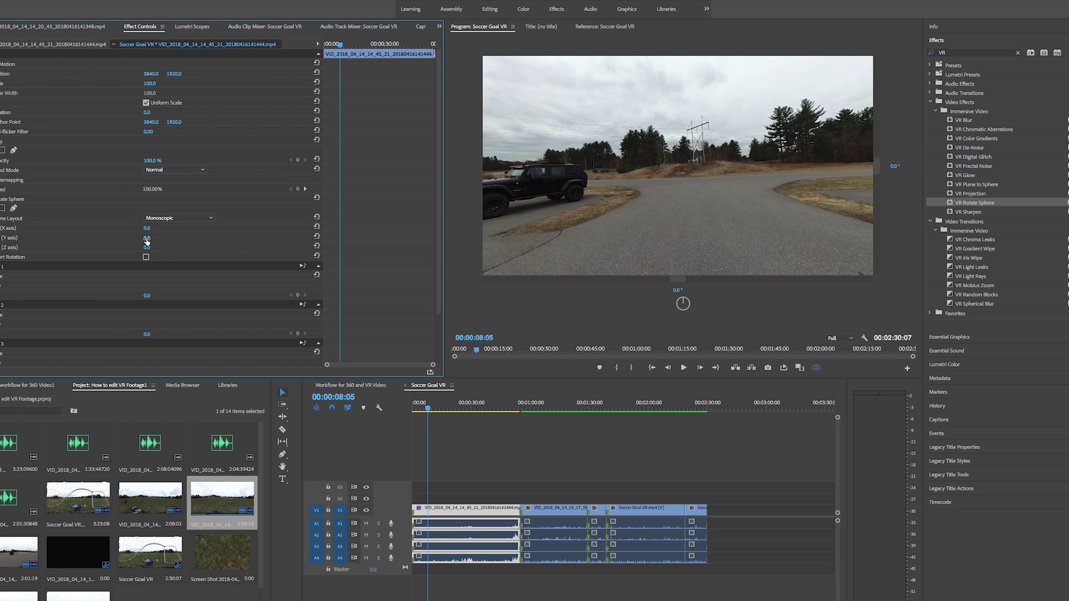
- Set the first clip's Pan (Y axis) rotation to -19.0° so the jeep faces forward
drag(420, 410, 404, 411)
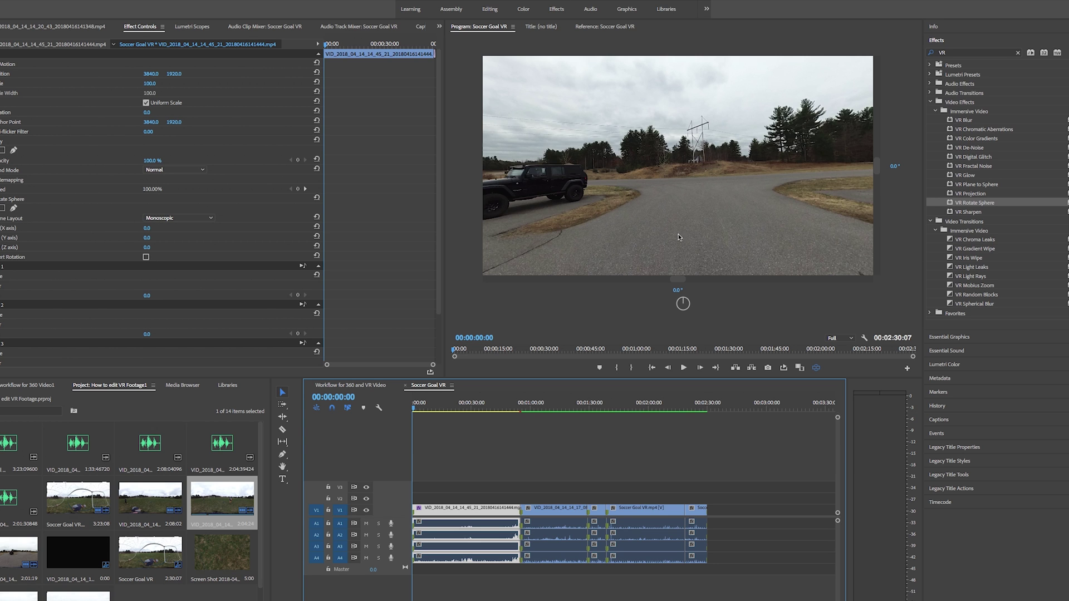
click(675, 302)
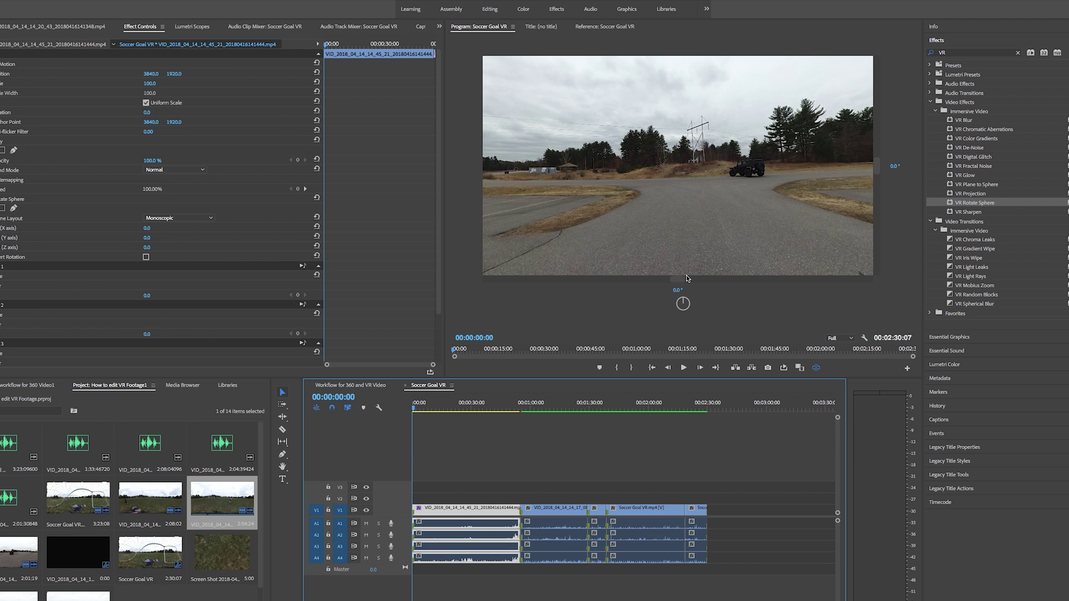
click(117, 234)
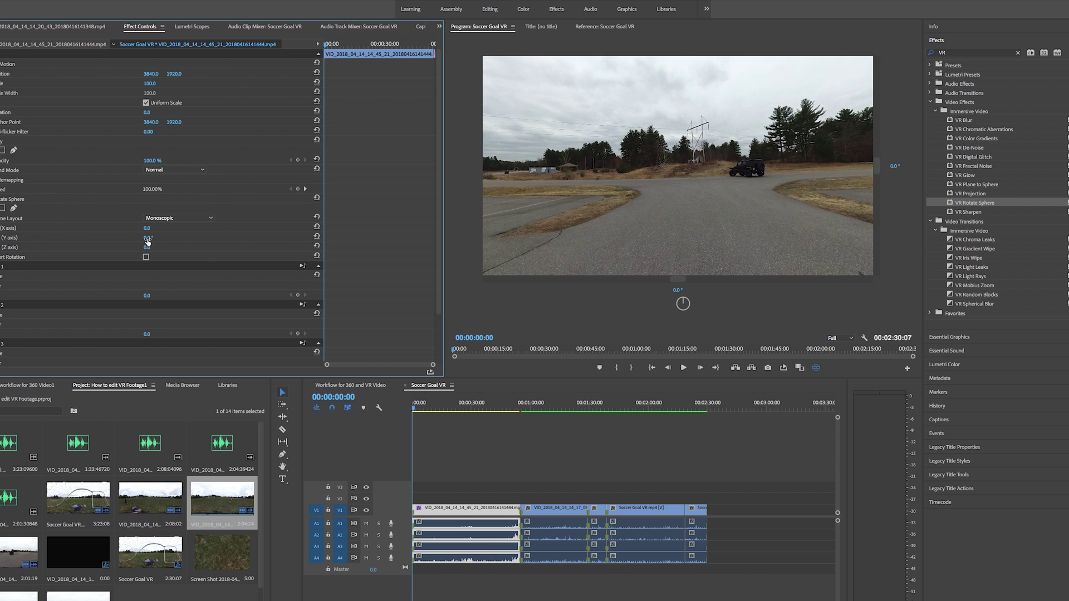
drag(147, 237, 464, 237)
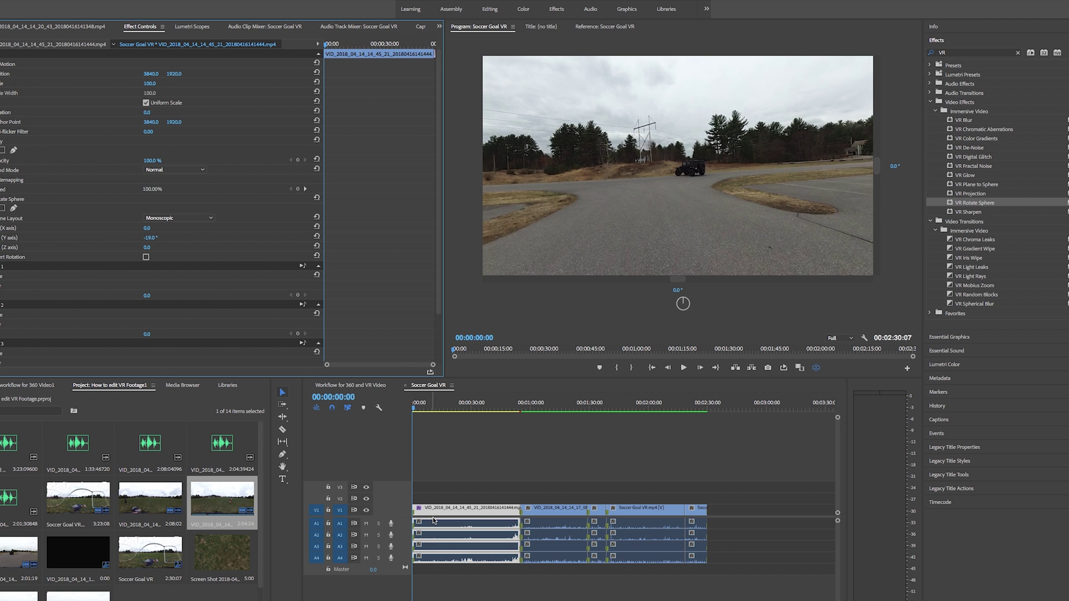
- Apply VR Rotate Sphere to the second and short third clips, rotating the second's Y axis
click(527, 407)
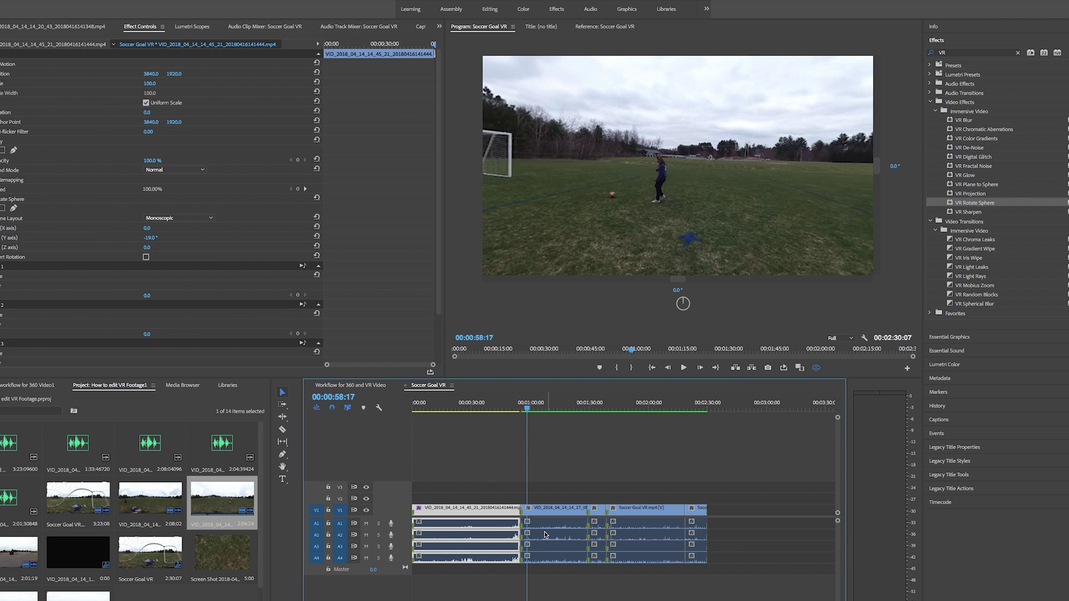
drag(529, 412, 523, 411)
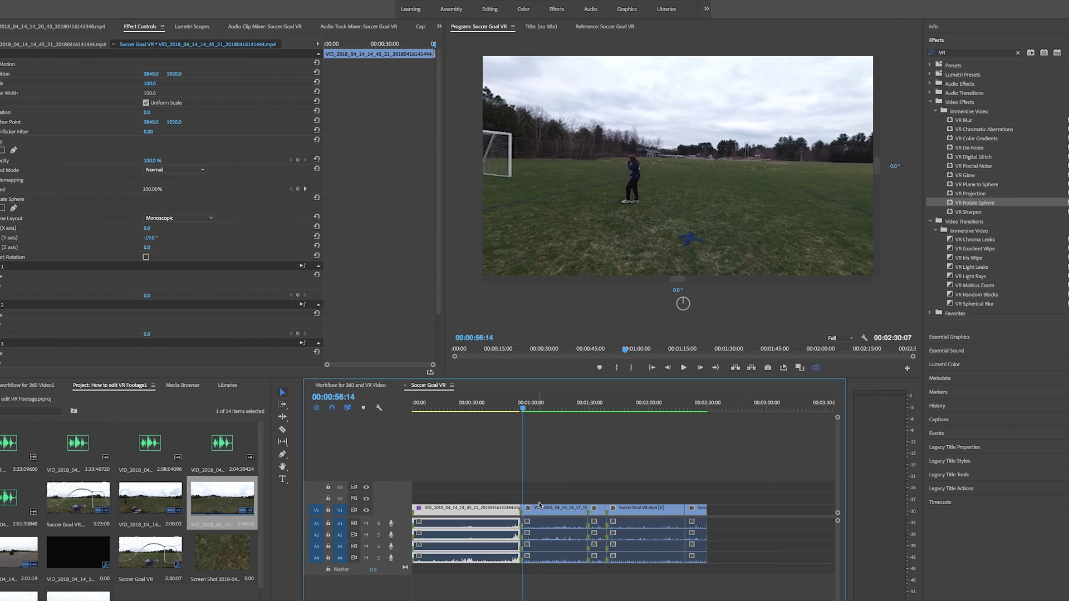
click(540, 508)
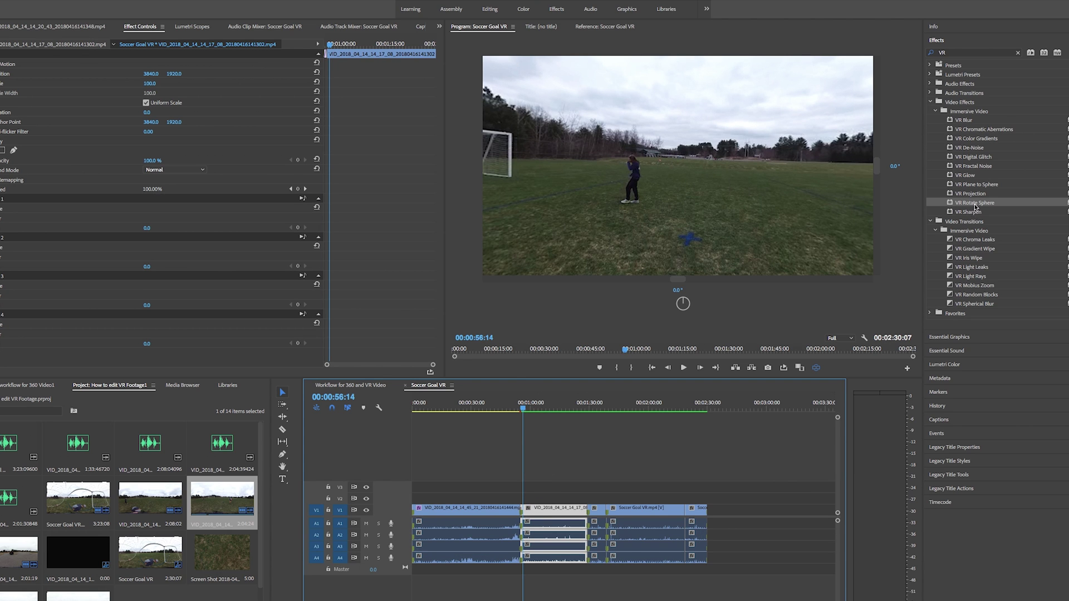
drag(975, 208, 547, 511)
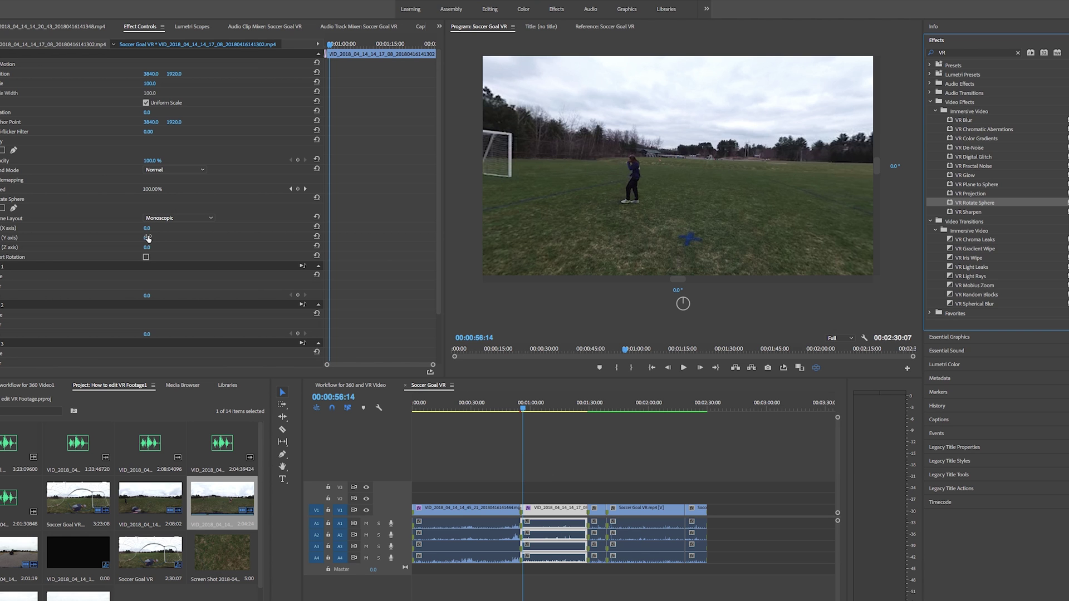
drag(147, 239, 167, 238)
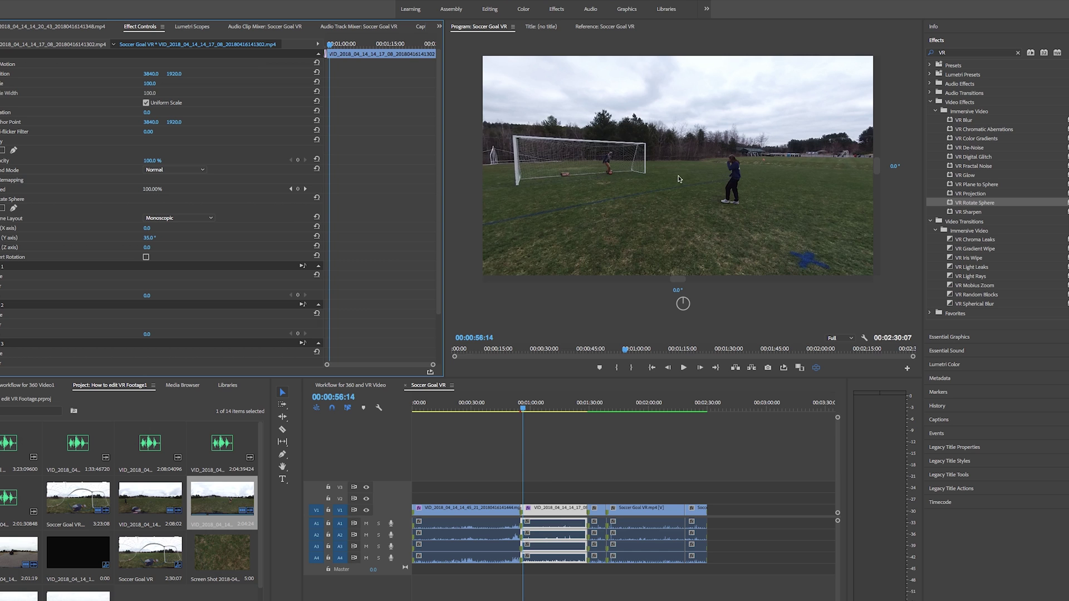
click(593, 412)
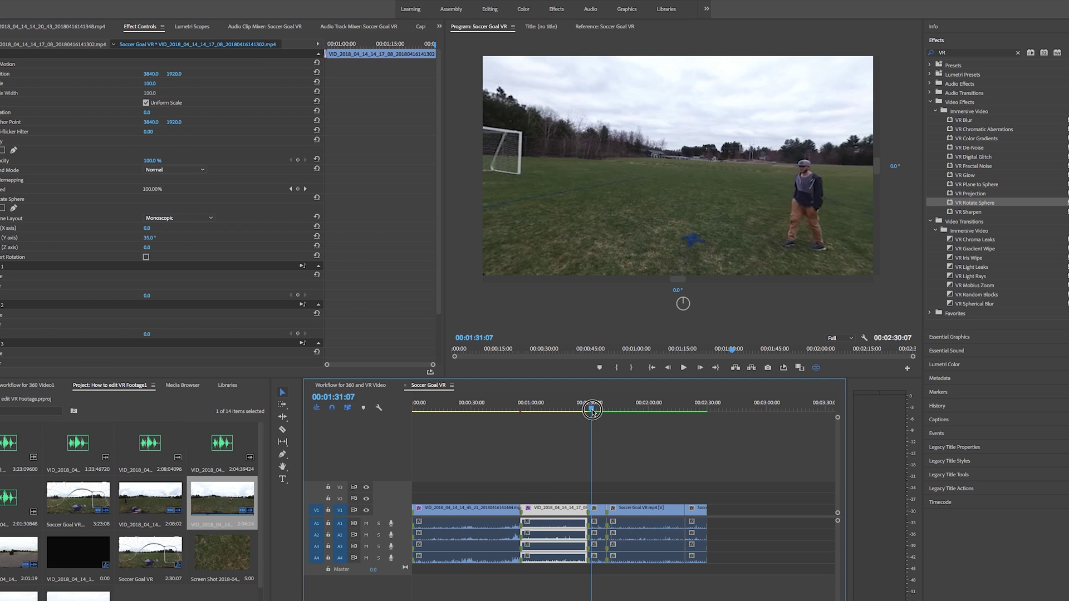
click(599, 510)
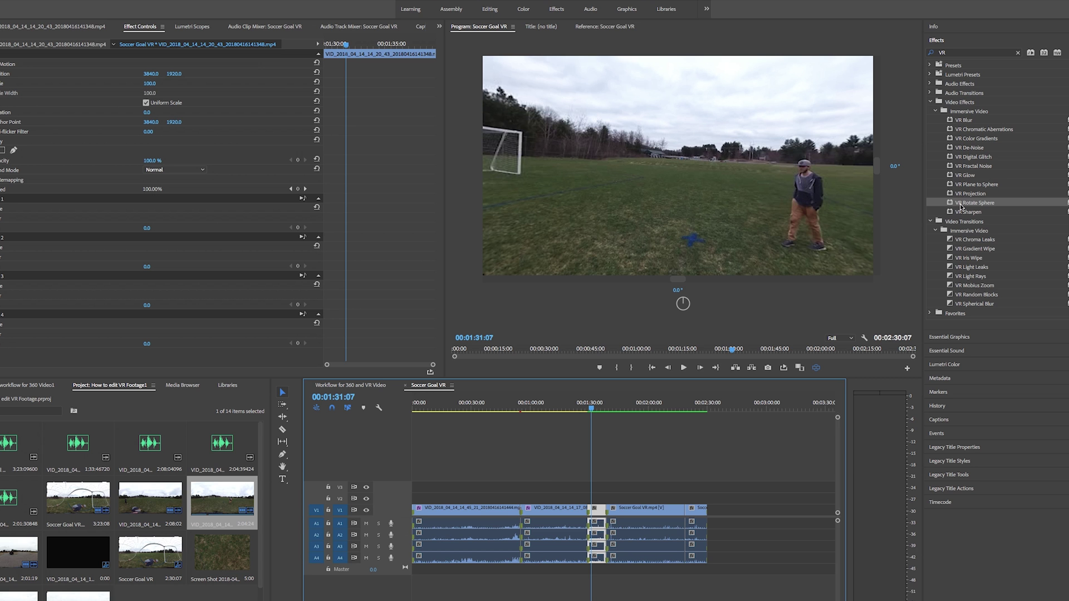
drag(960, 207, 596, 511)
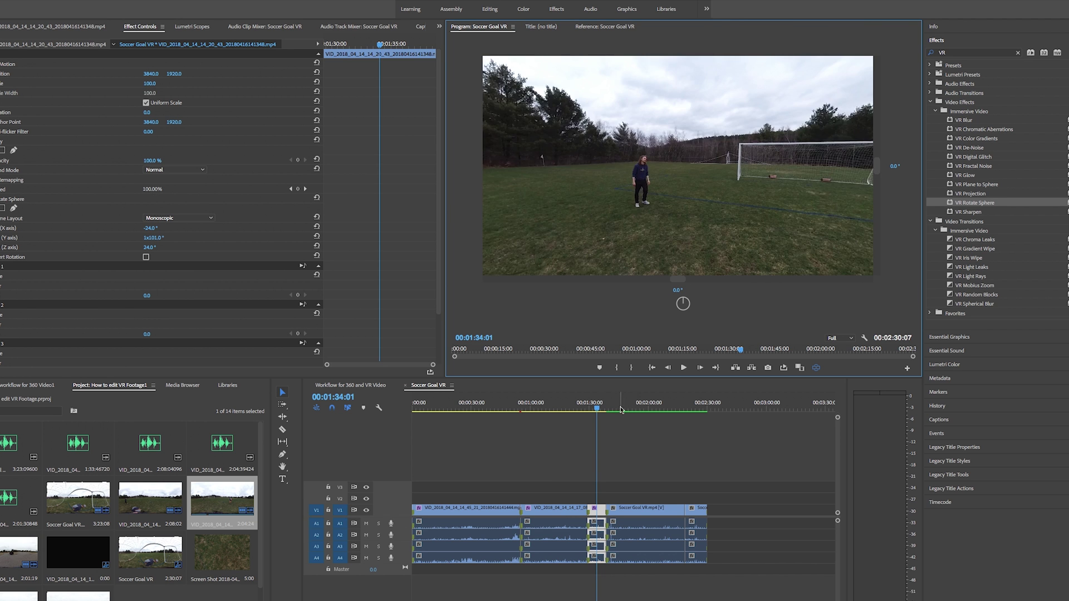
- Turn the Soccer Goal VR clip's Y axis to 32.0° toward the goal net and preview it
drag(621, 411, 686, 407)
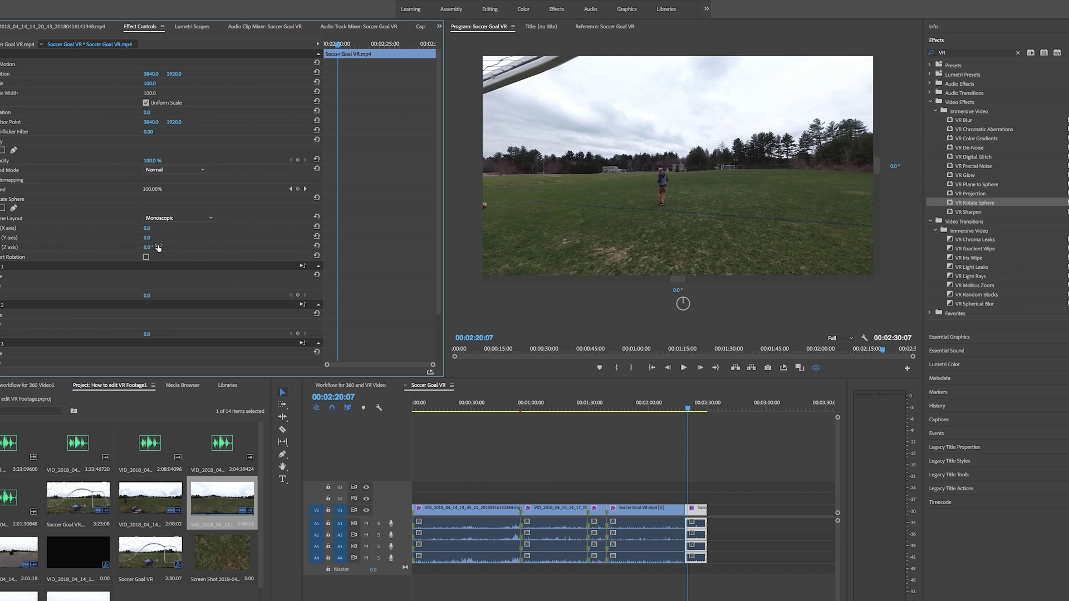
drag(147, 238, 164, 238)
click(683, 409)
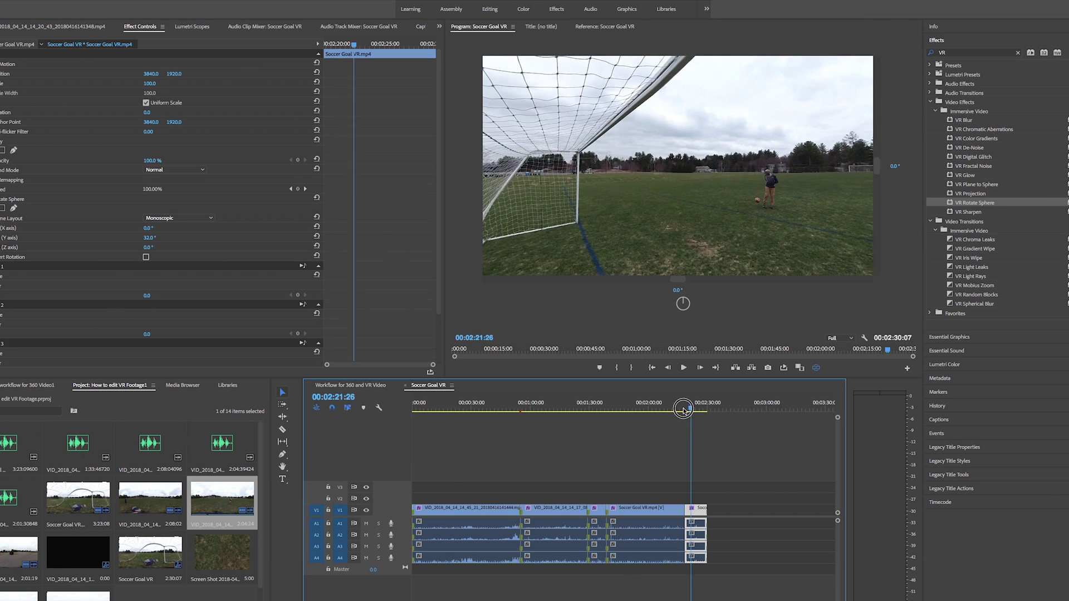
key(Home)
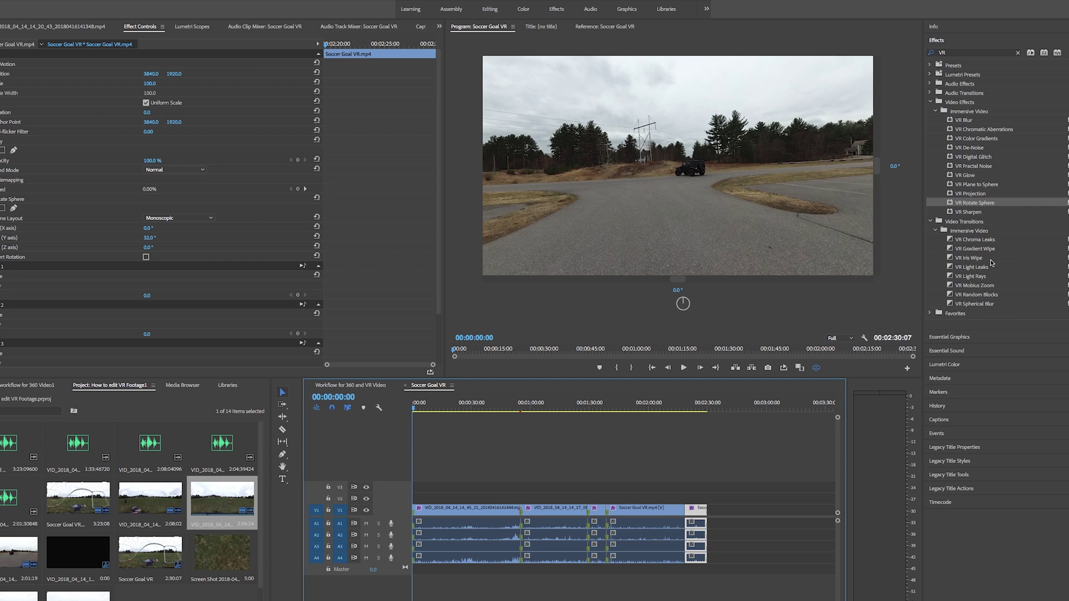
- Drop a VR Iris Wipe on the cut after Soccer Goal VR and play it back
click(967, 259)
drag(988, 264, 628, 513)
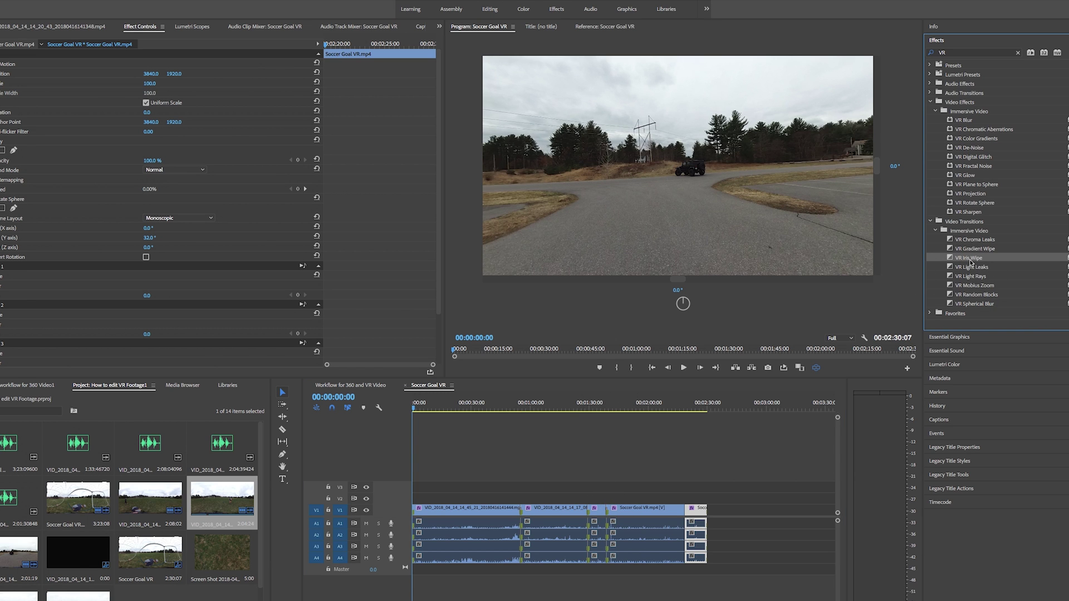
drag(970, 262, 691, 511)
click(683, 411)
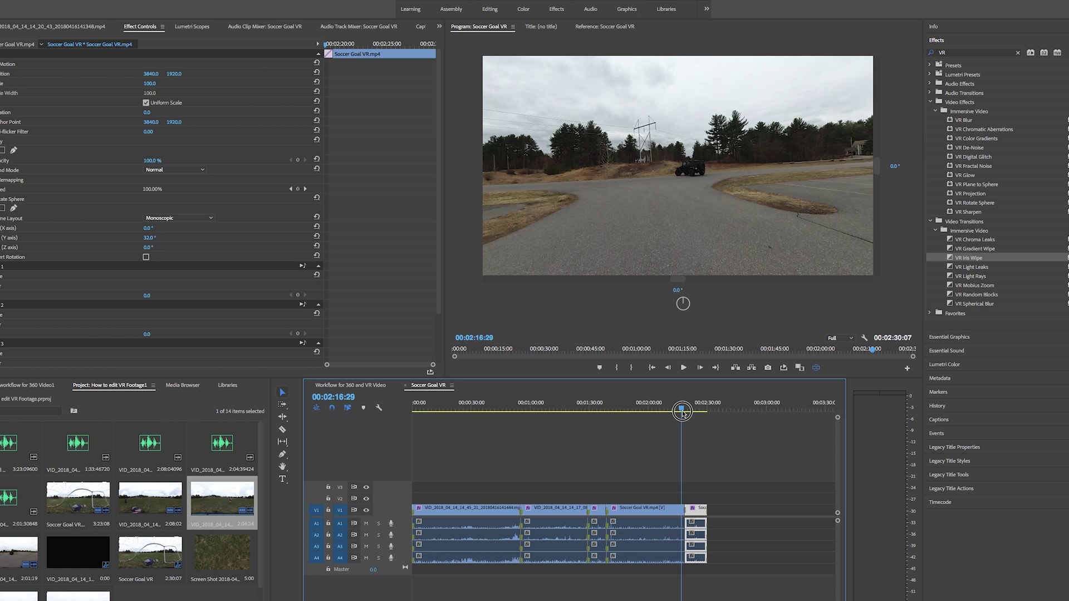
key(space)
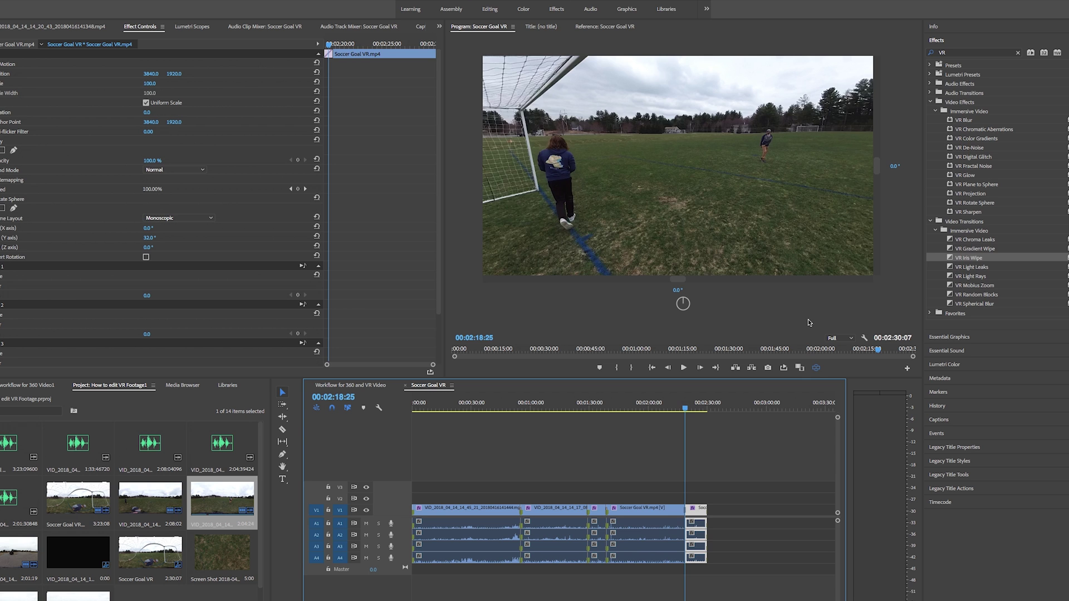
click(628, 410)
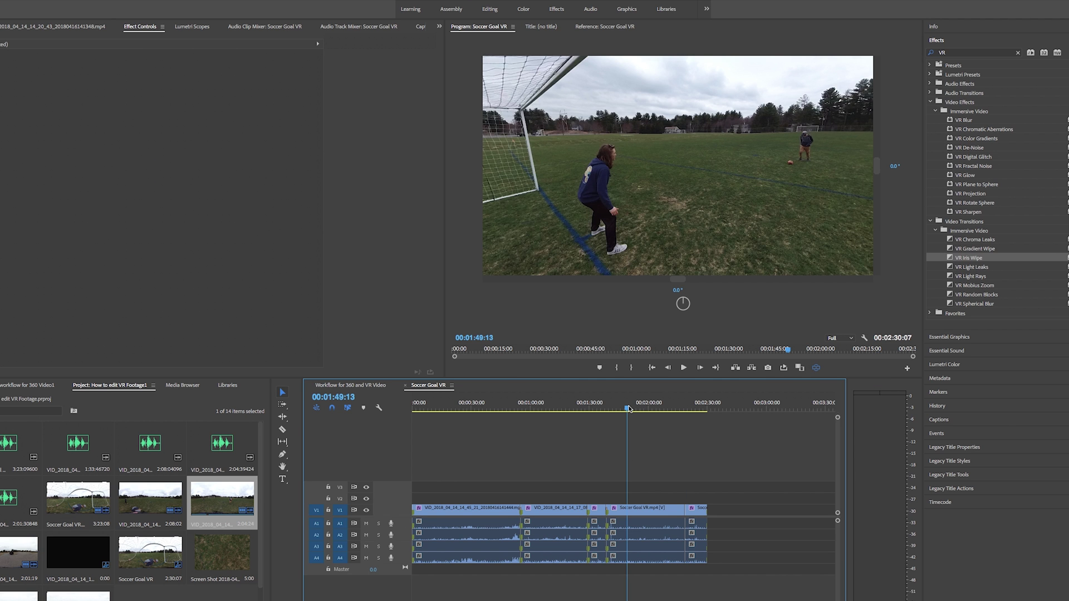
mouse_move(451, 409)
mouse_down()
mouse_move(409, 411)
mouse_move(454, 412)
mouse_up()
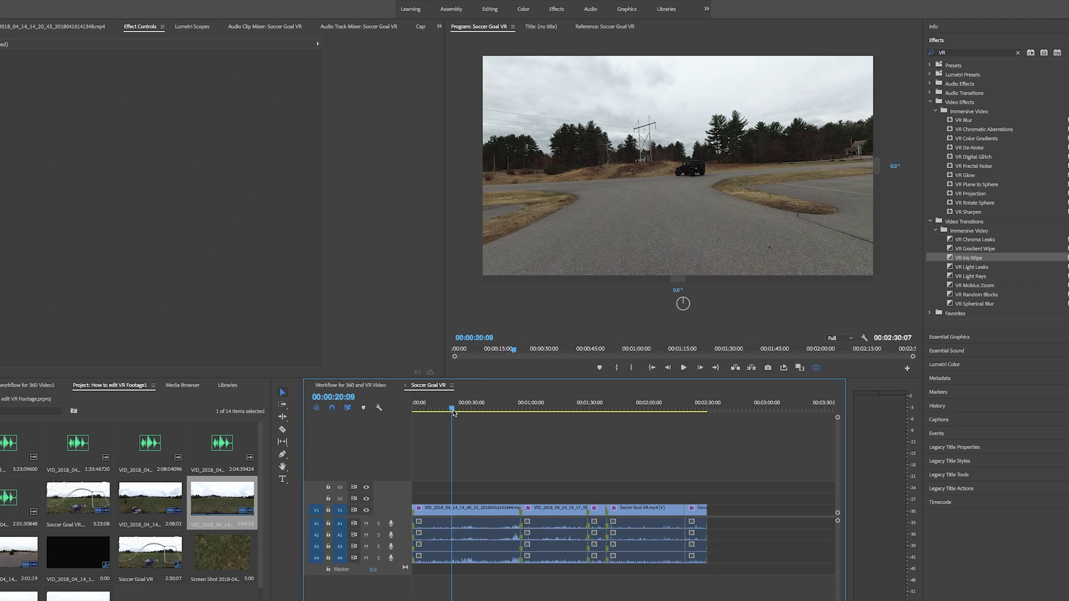